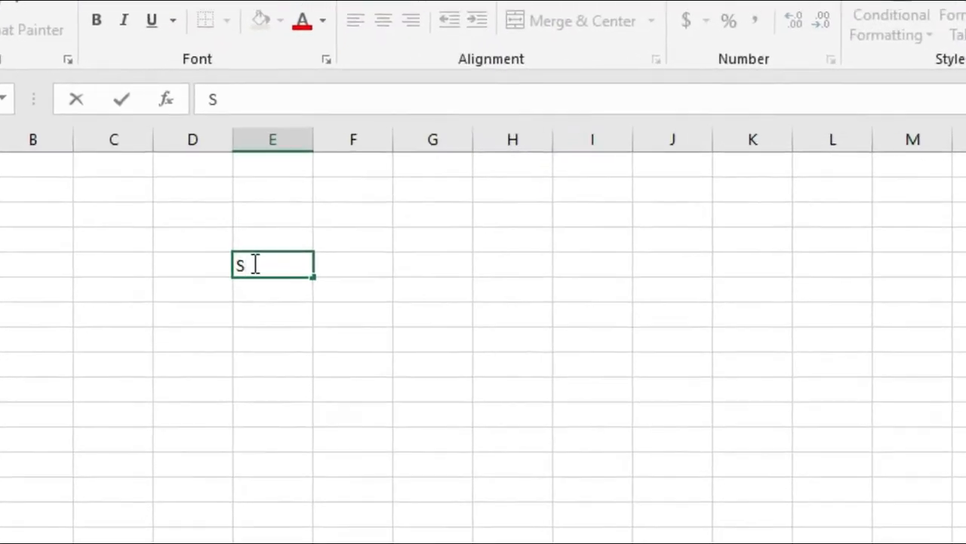
Enter the table headers Student Name, Roll No, English, Math and total across E5:I5.
{"action": "key", "text": "BackSpace"}
{"action": "key", "text": "BackSpace"}
{"action": "key", "text": "BackSpace"}
{"action": "type", "text": "dent Name"}
{"action": "key", "text": "Tab"}
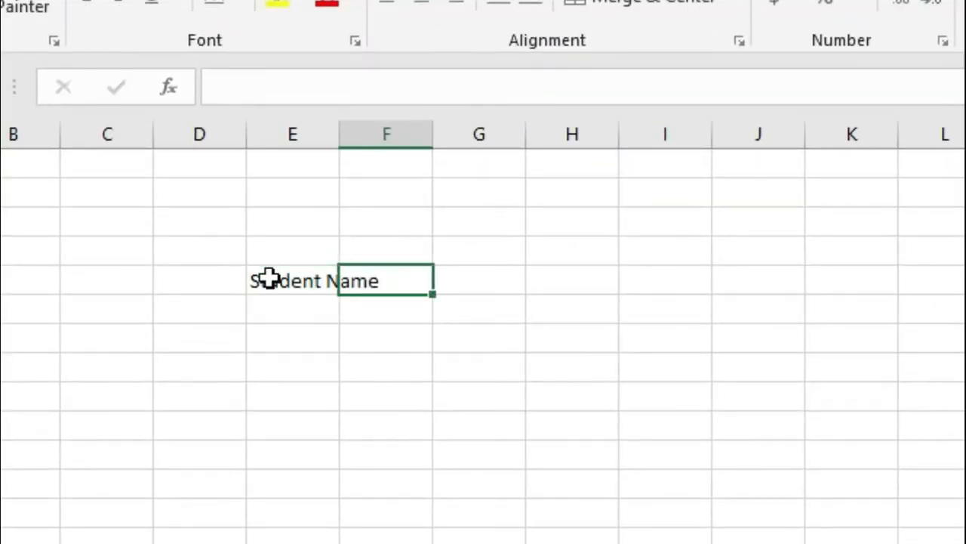
{"action": "type", "text": "Roll No"}
{"action": "key", "text": "Tab"}
{"action": "type", "text": "English"}
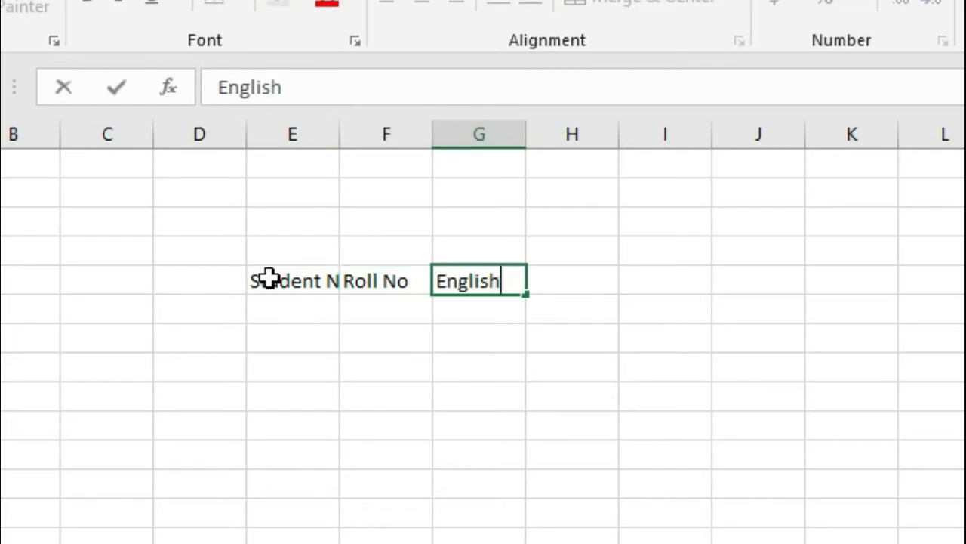
{"action": "key", "text": "Tab"}
{"action": "type", "text": "Math"}
{"action": "key", "text": "Tab"}
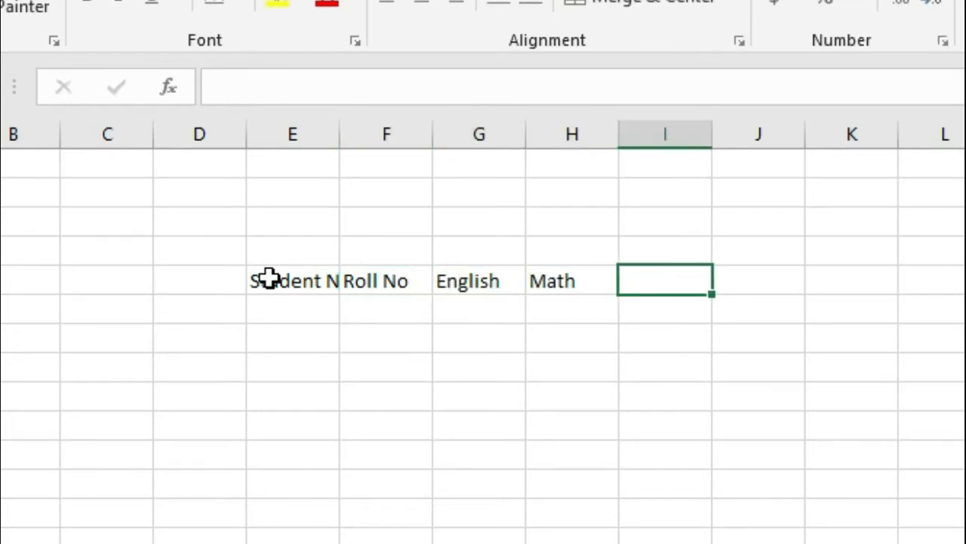
{"action": "type", "text": "total"}
{"action": "key", "text": "Return"}
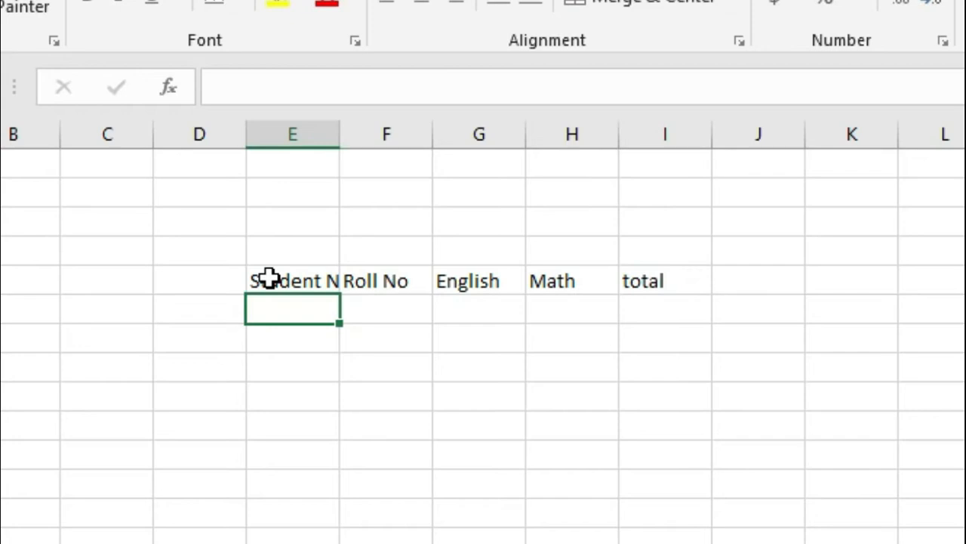
Fill the first record below the headers with the student's name, roll number, English mark 75 and Math mark 52.
{"action": "type", "text": "Naeed"}
{"action": "key", "text": "BackSpace"}
{"action": "type", "text": "m"}
{"action": "key", "text": "Tab"}
{"action": "type", "text": "123"}
{"action": "key", "text": "Tab"}
{"action": "type", "text": "75"}
{"action": "key", "text": "Tab"}
{"action": "type", "text": "5"}
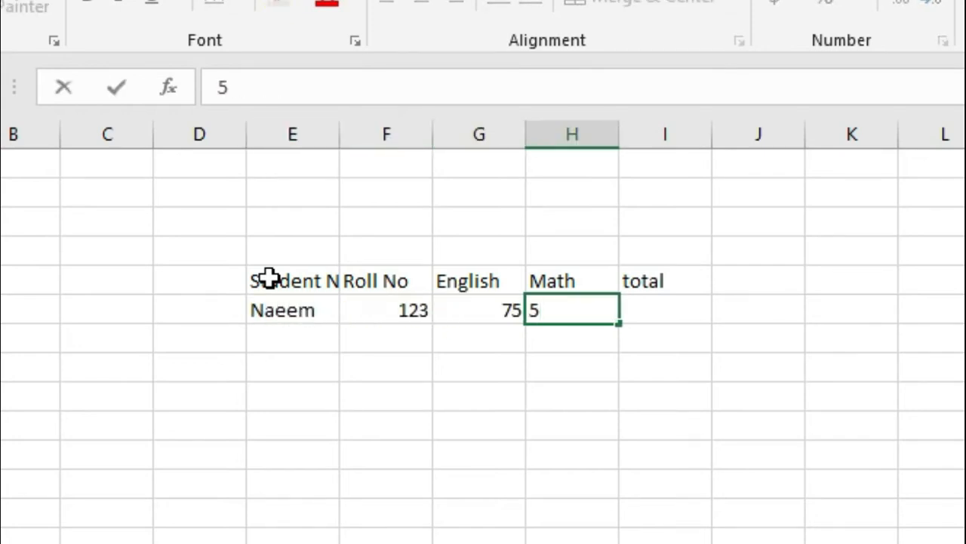
{"action": "type", "text": "2"}
{"action": "key", "text": "Tab"}
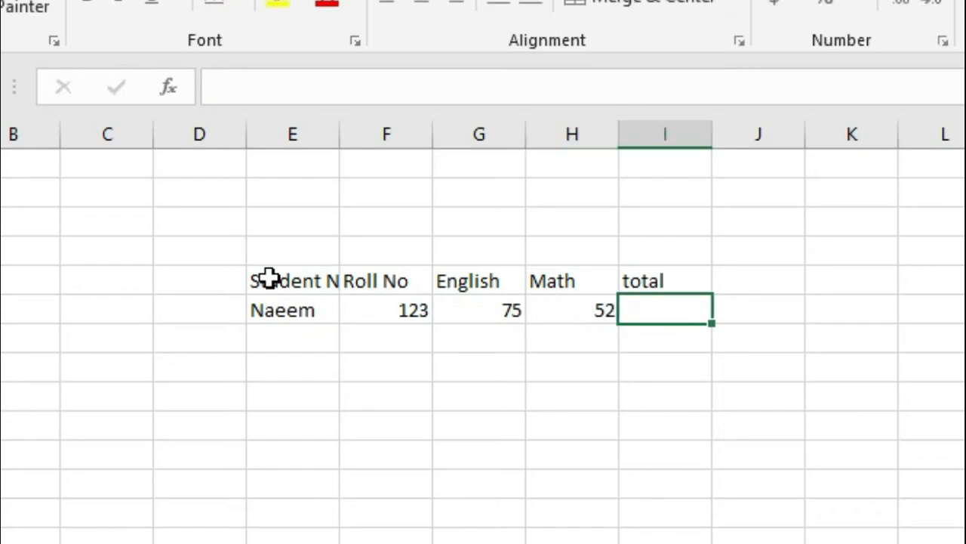
Total the first student's English and Math marks in the total column with a SUM formula.
{"action": "type", "text": "=Sum"}
{"action": "key", "text": "ctrl+Return"}
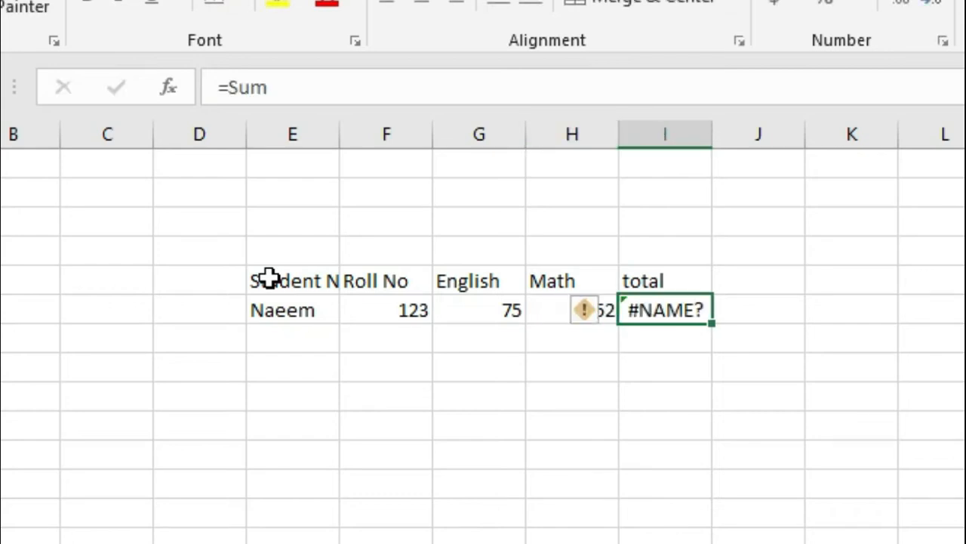
{"action": "left_click", "coordinate": [343, 83]}
{"action": "type", "text": "("}
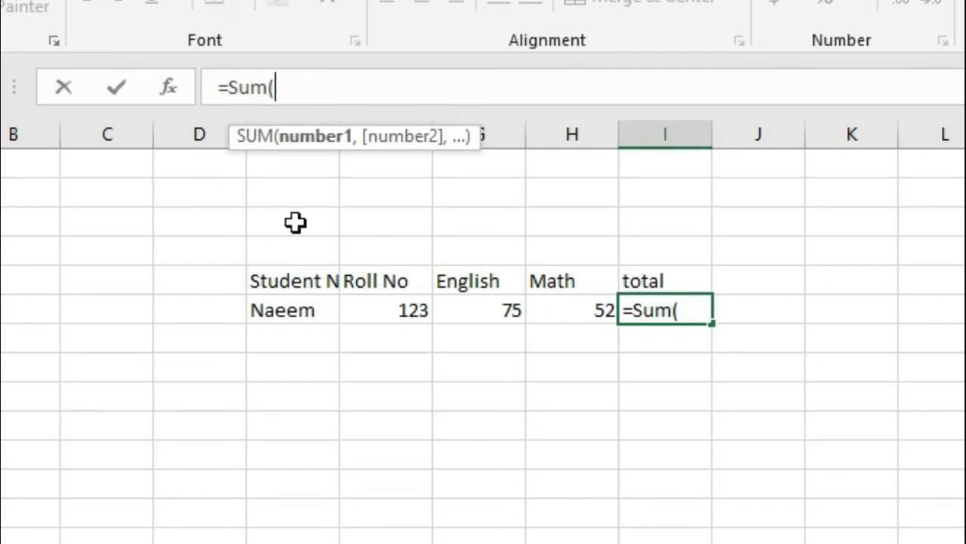
{"action": "left_click", "coordinate": [488, 317]}
{"action": "left_click_drag", "start_coordinate": [514, 313], "coordinate": [580, 311]}
{"action": "key", "text": "Return"}
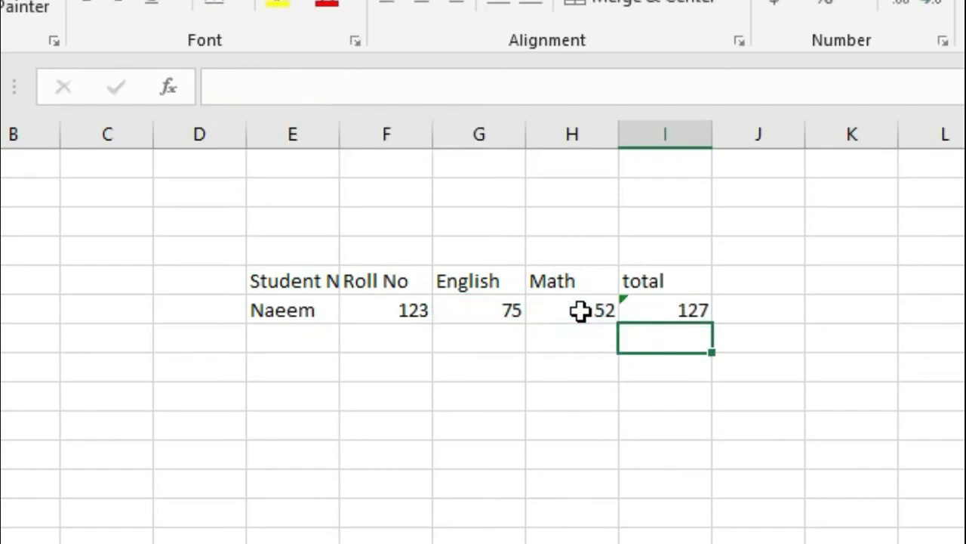
Add a second record with the student's name, roll number, English mark 86 and Math mark 97.
{"action": "left_click", "coordinate": [292, 341]}
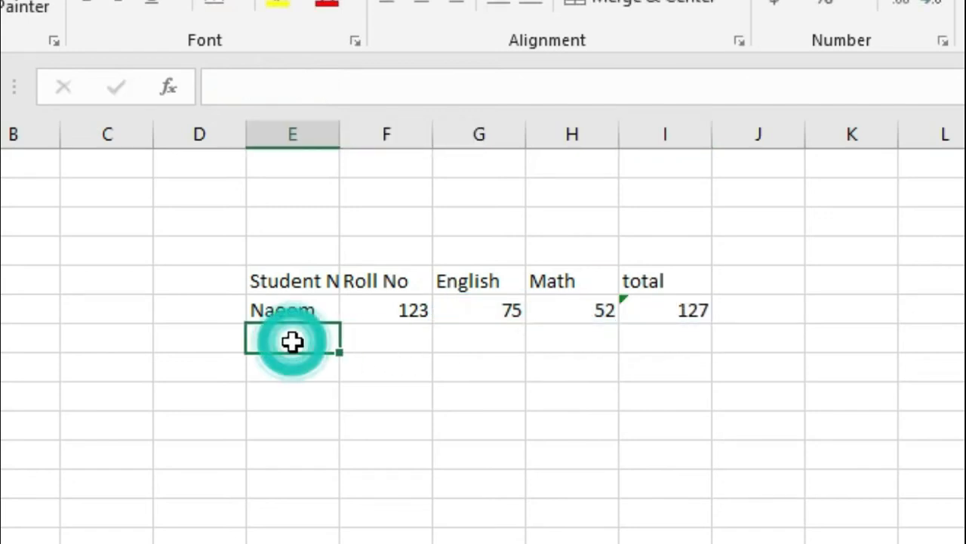
{"action": "type", "text": "Farhan"}
{"action": "key", "text": "Tab"}
{"action": "type", "text": "890"}
{"action": "key", "text": "Tab"}
{"action": "type", "text": "86"}
{"action": "key", "text": "Tab"}
{"action": "type", "text": "97"}
{"action": "key", "text": "Tab"}
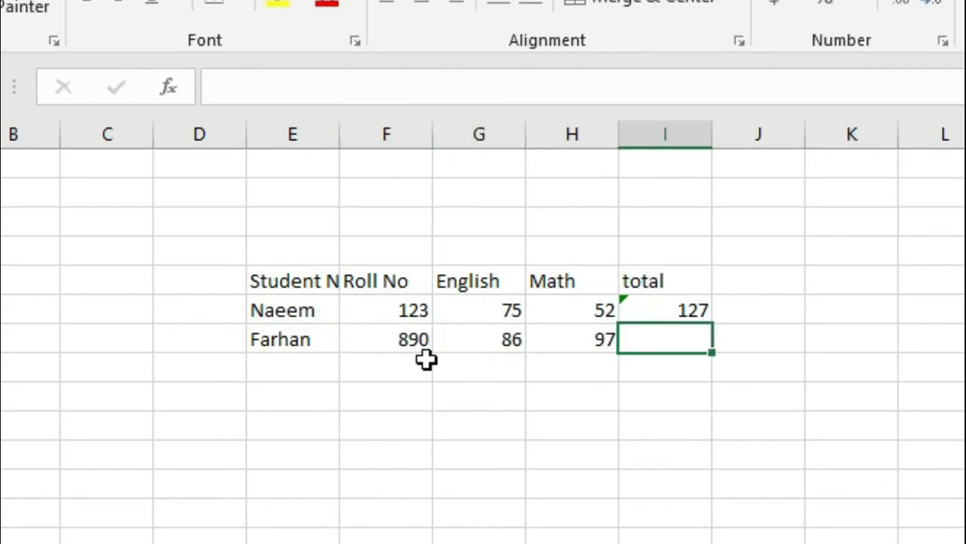
Total the second student's English and Math marks in the total column with a SUM formula over G7:H7.
{"action": "type", "text": "="}
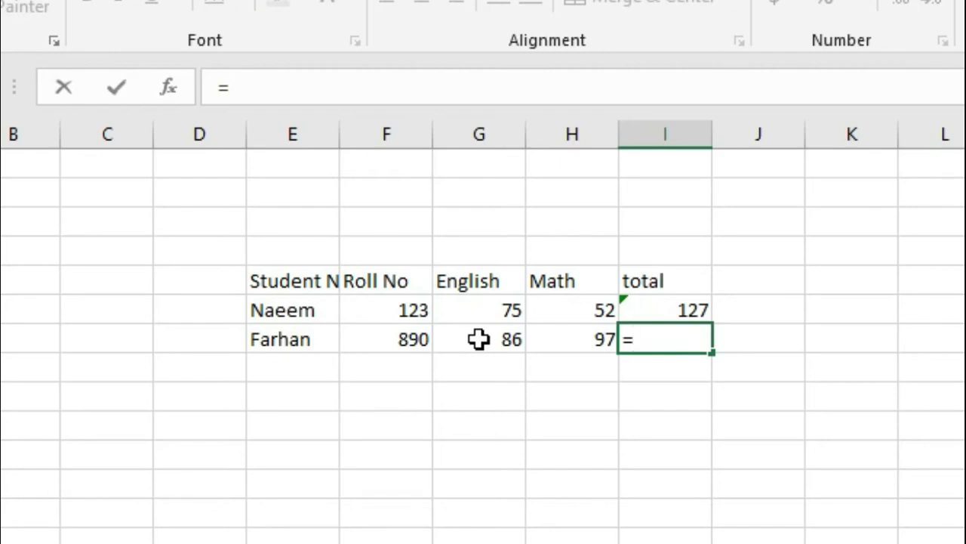
{"action": "type", "text": "Sum"}
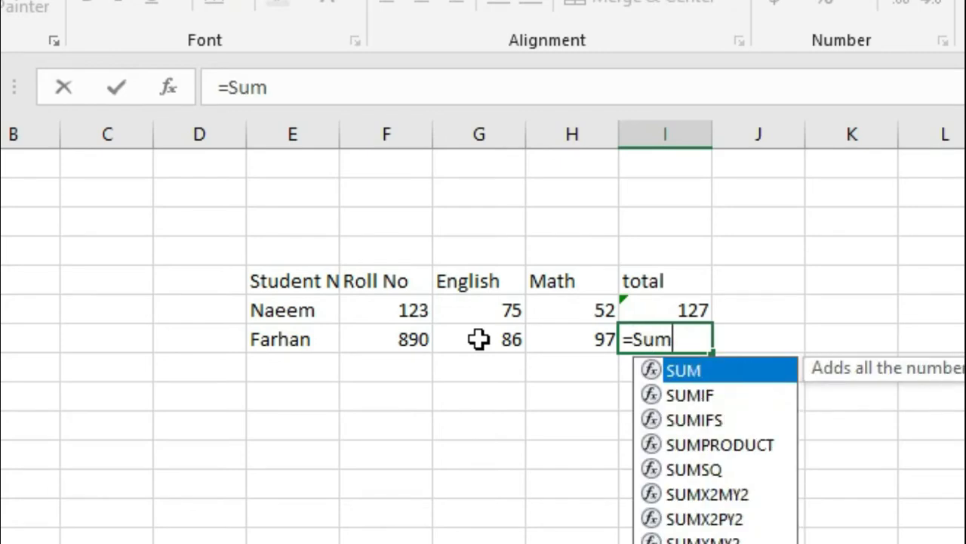
{"action": "type", "text": "("}
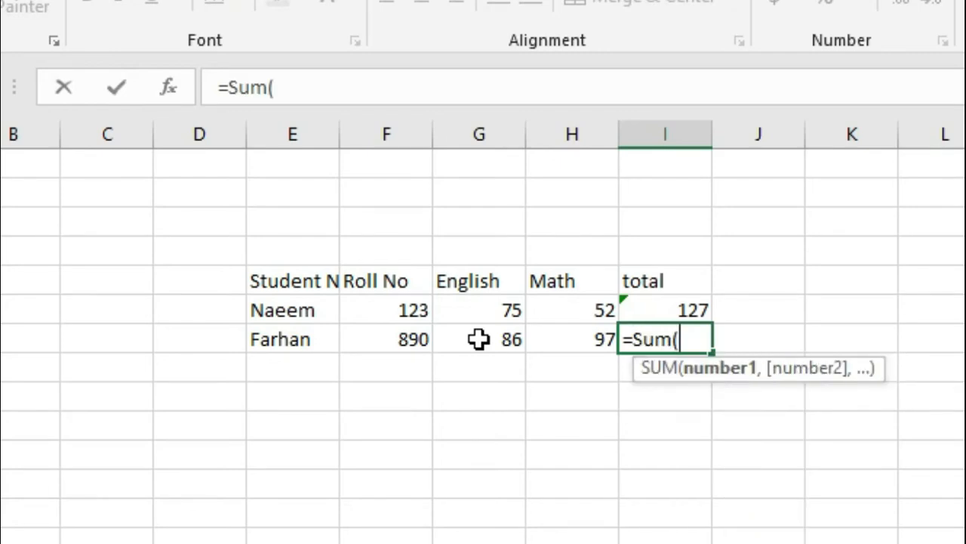
{"action": "left_click", "coordinate": [430, 339]}
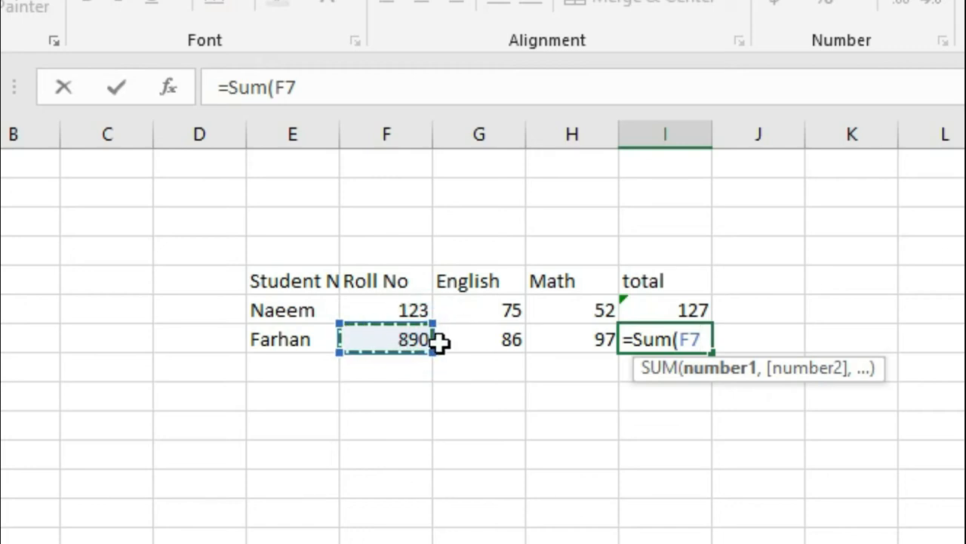
{"action": "left_click", "coordinate": [451, 342]}
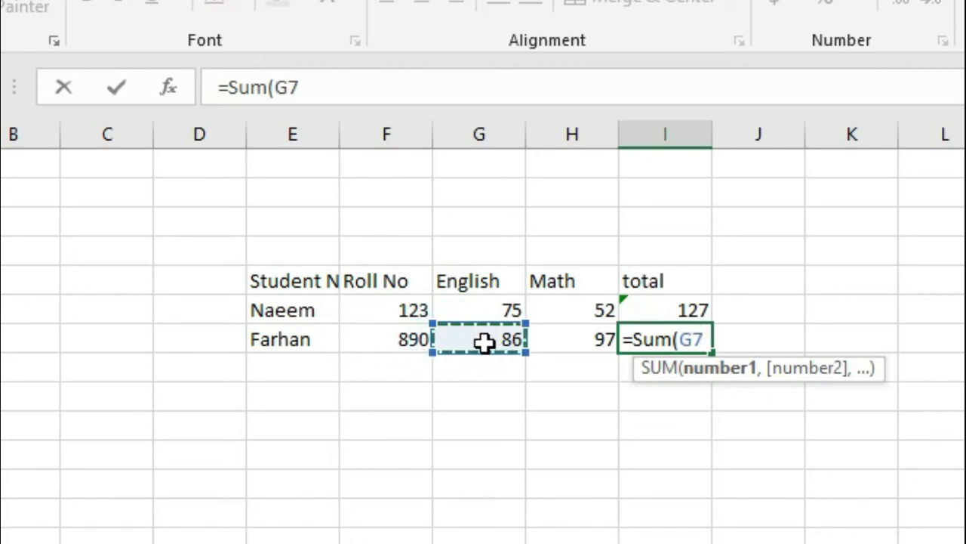
{"action": "left_click", "coordinate": [572, 339], "text": "shift"}
{"action": "key", "text": "Return"}
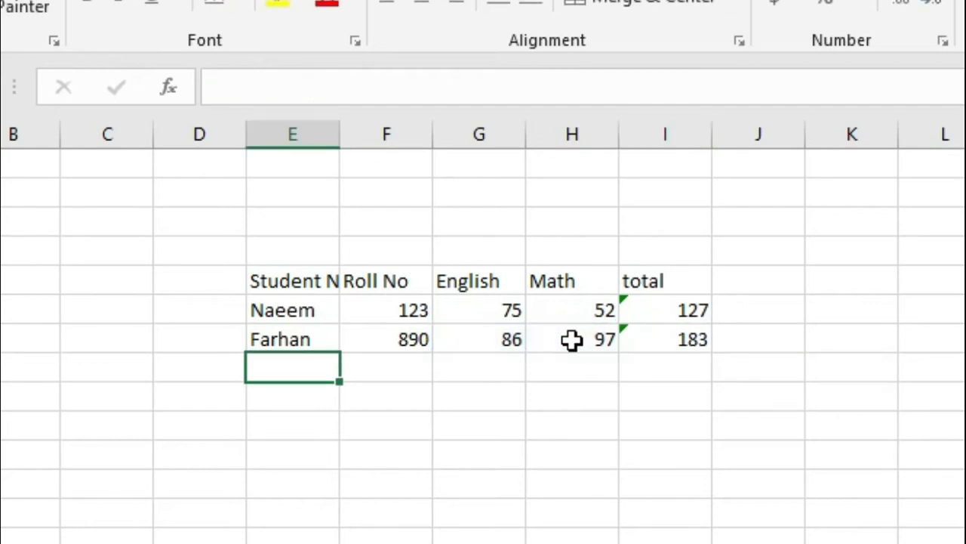
Widen column E so the full Student Name header fits, and select an empty cell below the table.
{"action": "key", "text": "Right"}
{"action": "key", "text": "Left"}
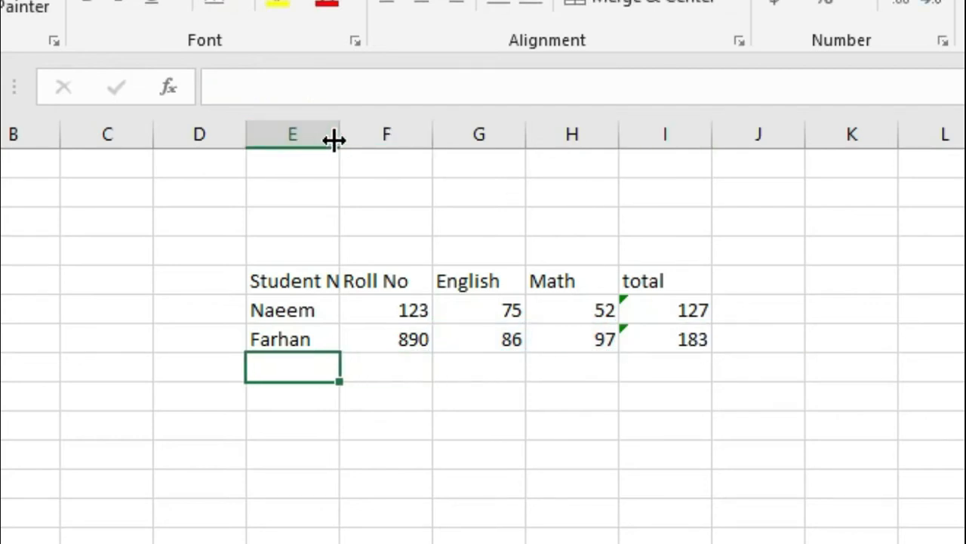
{"action": "left_click_drag", "start_coordinate": [340, 140], "coordinate": [401, 152]}
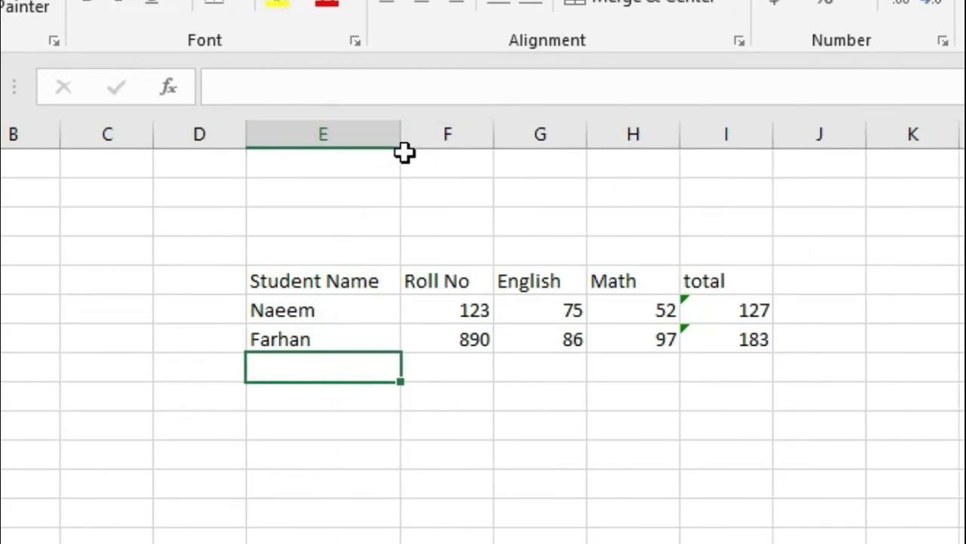
{"action": "left_click", "coordinate": [491, 235]}
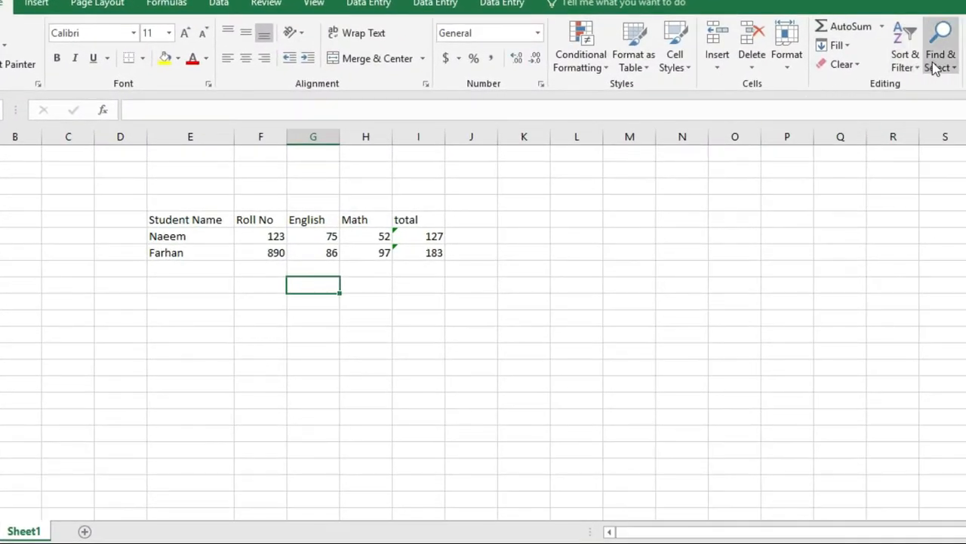
Open the Find dialog clear of the table, expand its search options and look at the Within choices.
{"action": "left_click", "coordinate": [945, 71]}
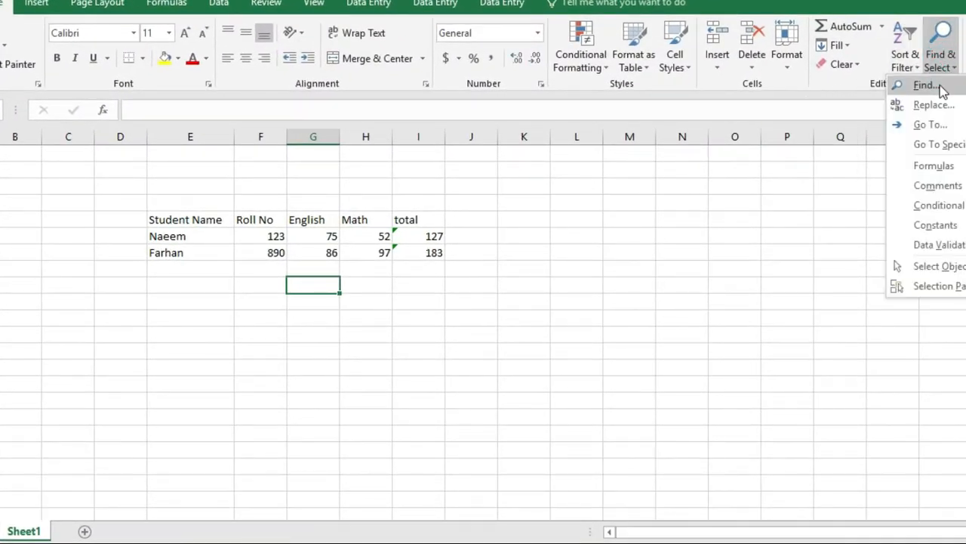
{"action": "left_click", "coordinate": [925, 85]}
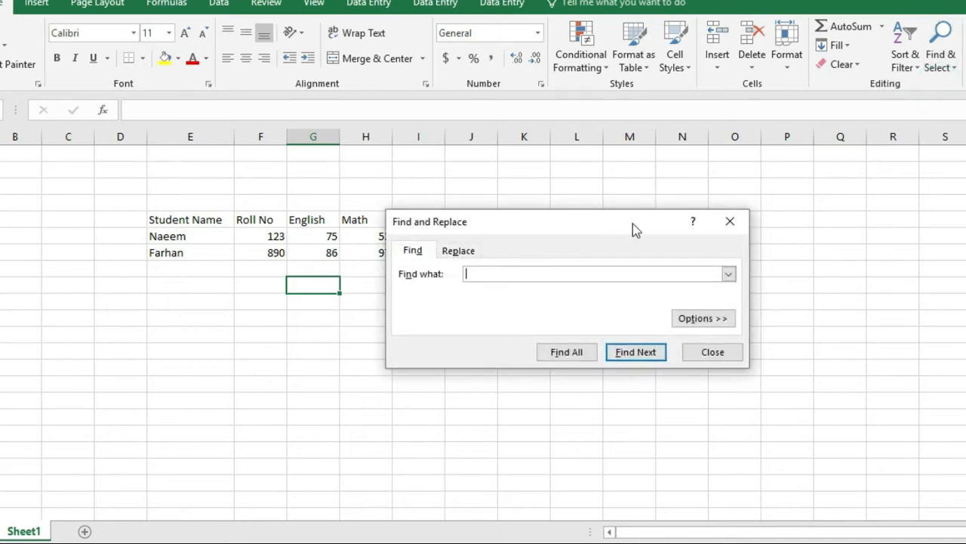
{"action": "left_click_drag", "start_coordinate": [561, 224], "coordinate": [635, 146]}
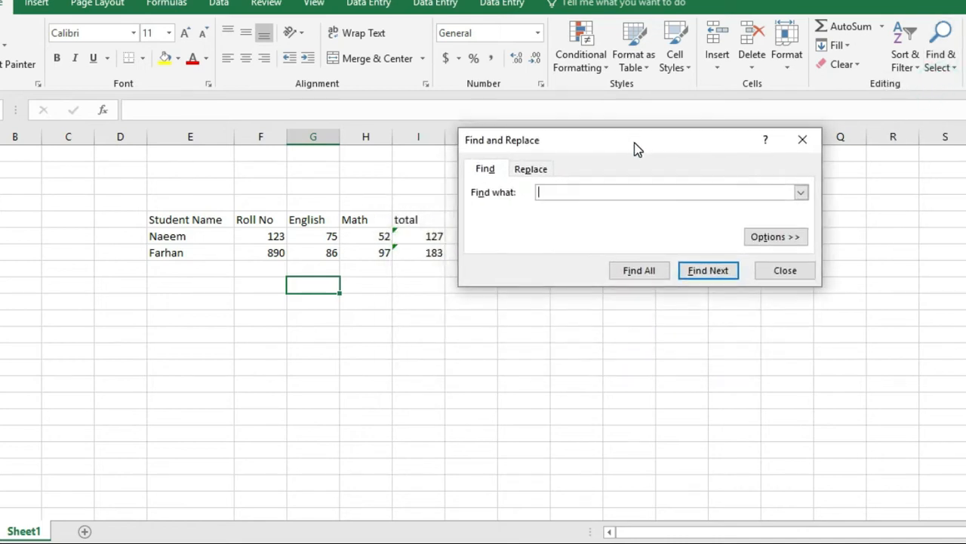
{"action": "left_click", "coordinate": [778, 238]}
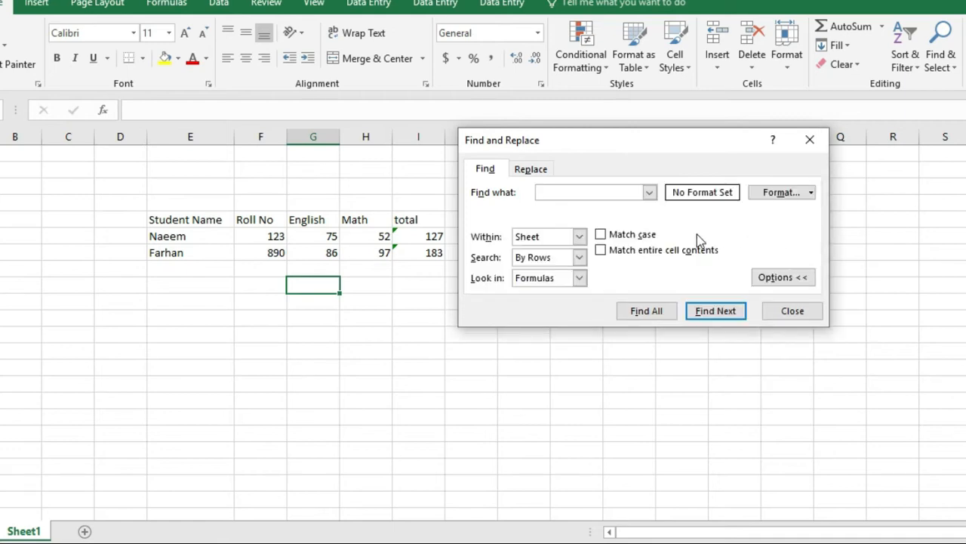
{"action": "left_click", "coordinate": [579, 238]}
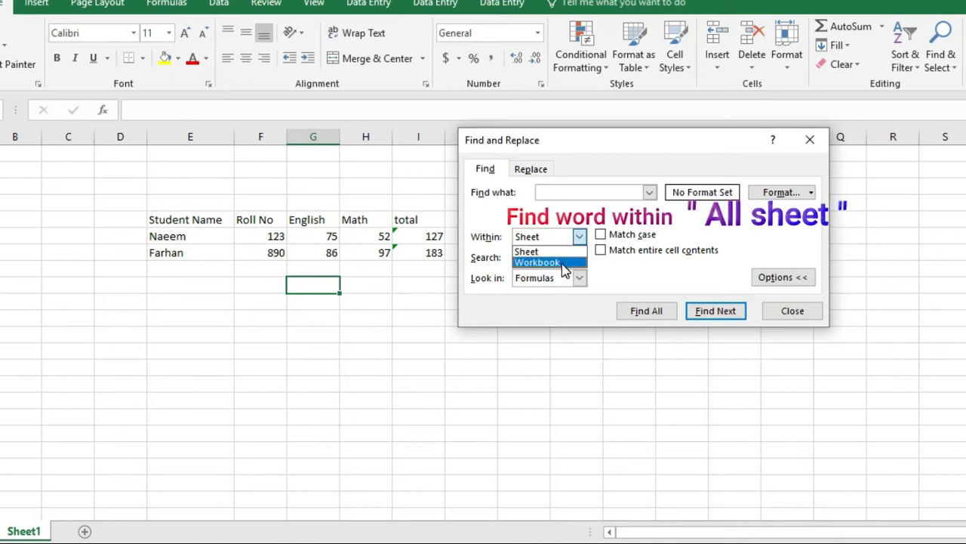
{"action": "left_click", "coordinate": [513, 313]}
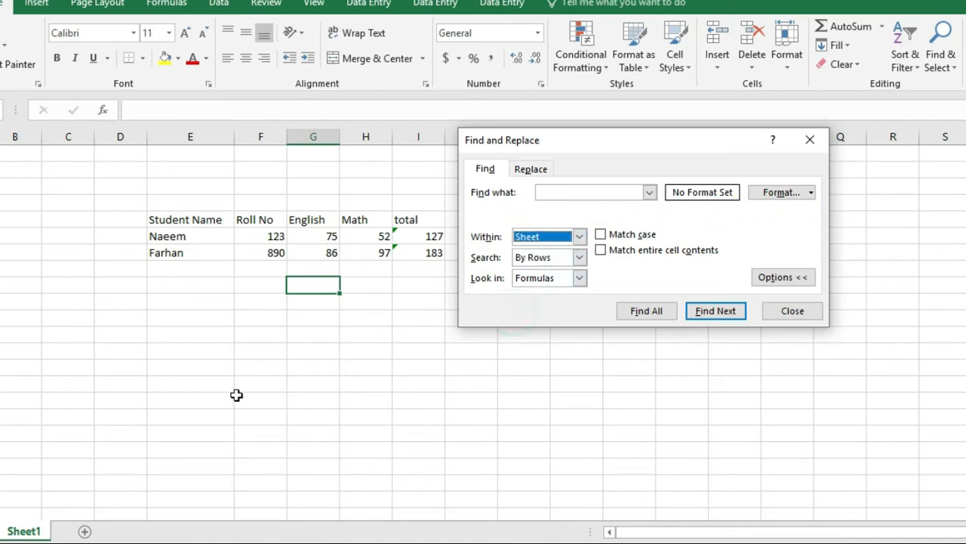
Create a copy of Sheet1 at the end of the workbook and compare its table with the original.
{"action": "right_click", "coordinate": [24, 533]}
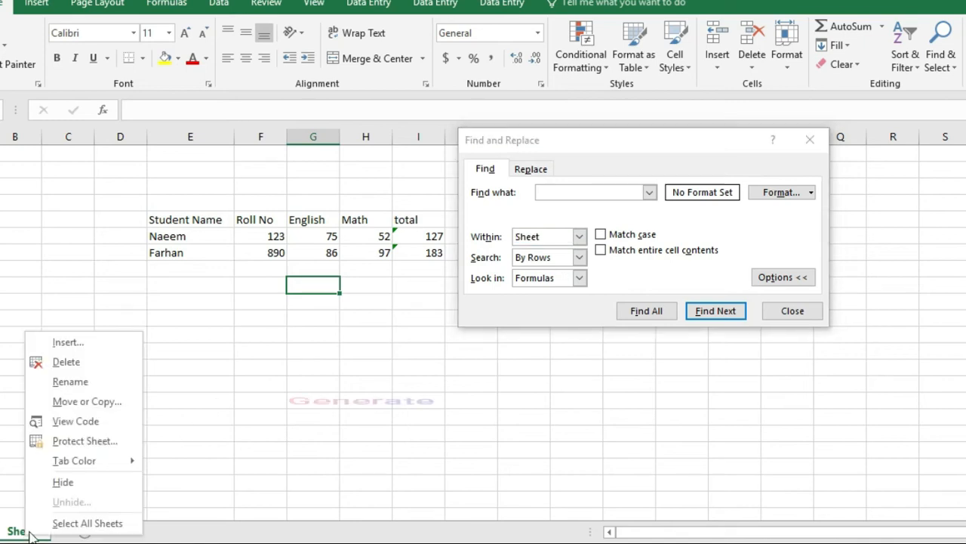
{"action": "left_click", "coordinate": [70, 404]}
{"action": "left_click", "coordinate": [7, 386]}
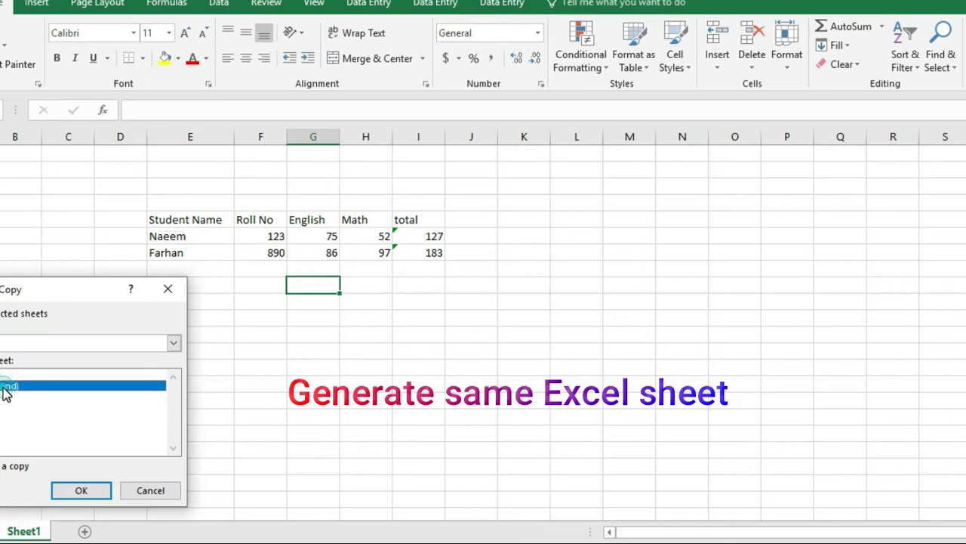
{"action": "left_click", "coordinate": [6, 467]}
{"action": "left_click", "coordinate": [82, 491]}
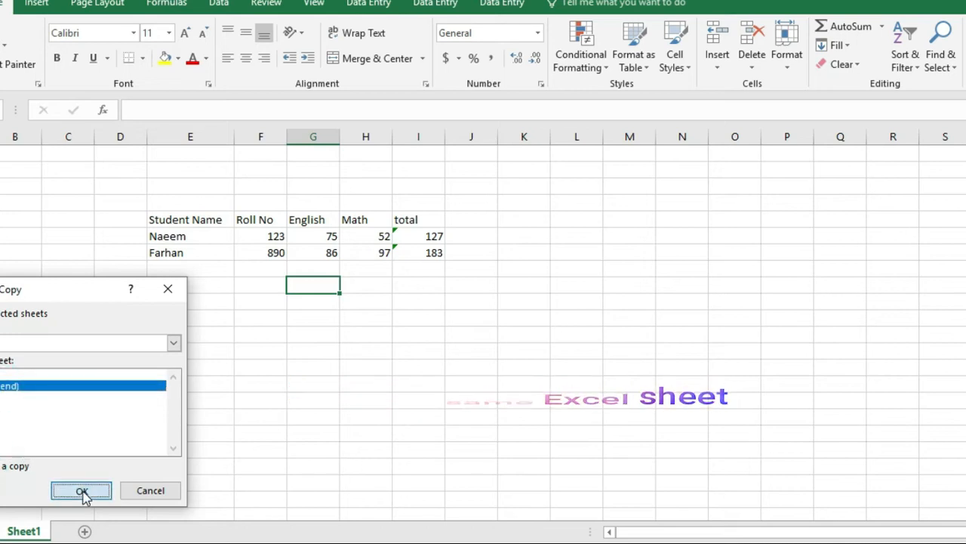
{"action": "left_click", "coordinate": [36, 533]}
{"action": "left_click", "coordinate": [61, 532]}
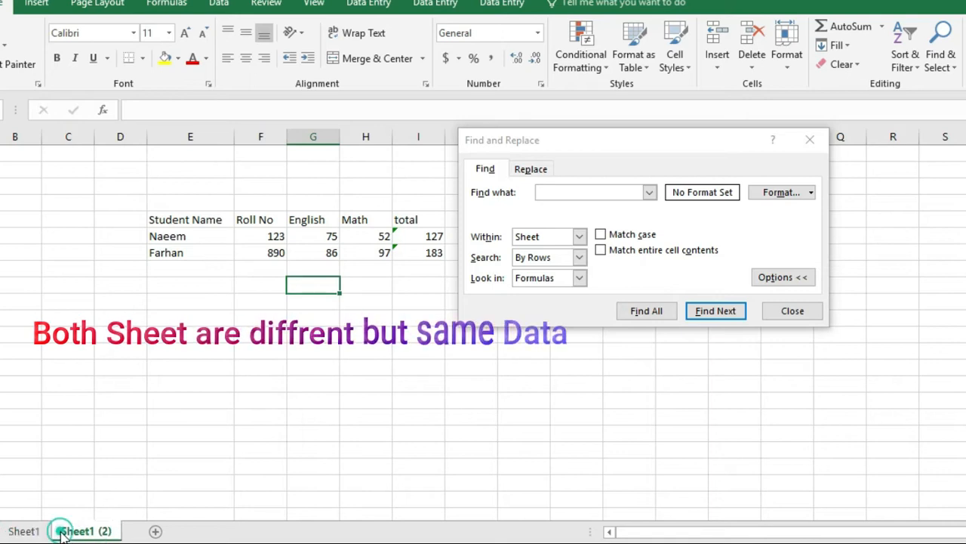
{"action": "left_click", "coordinate": [181, 221]}
{"action": "left_click", "coordinate": [29, 532]}
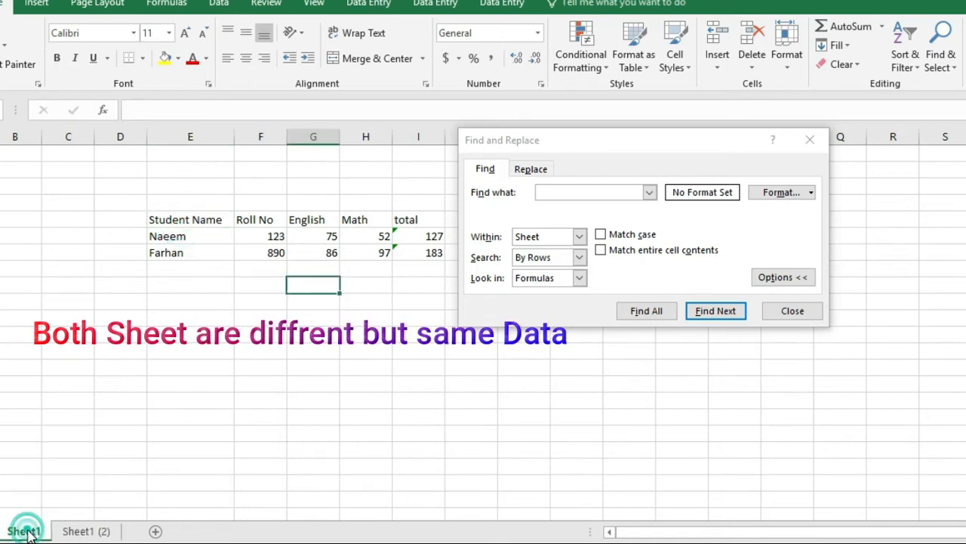
{"action": "left_click", "coordinate": [67, 530]}
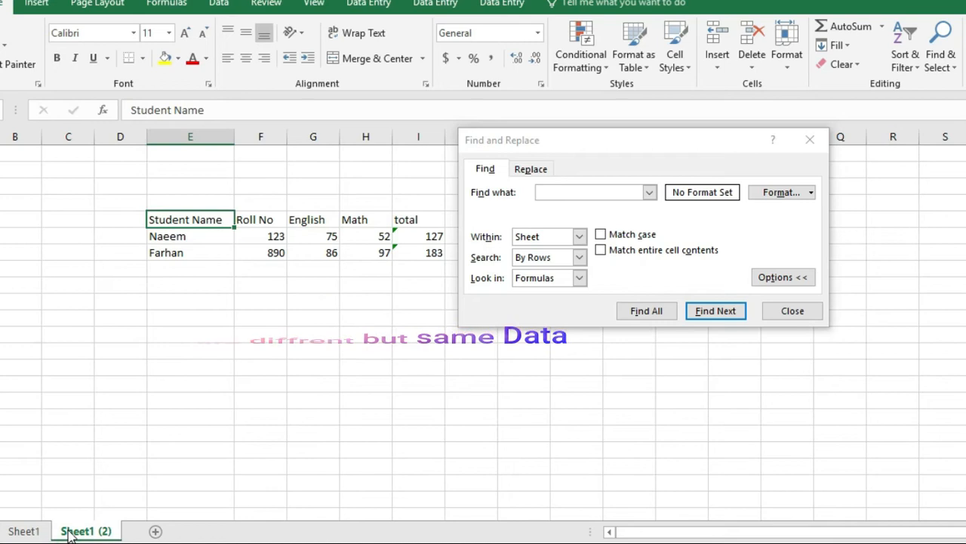
Find all occurrences of the first student's name within the copied sheet.
{"action": "left_click", "coordinate": [604, 142]}
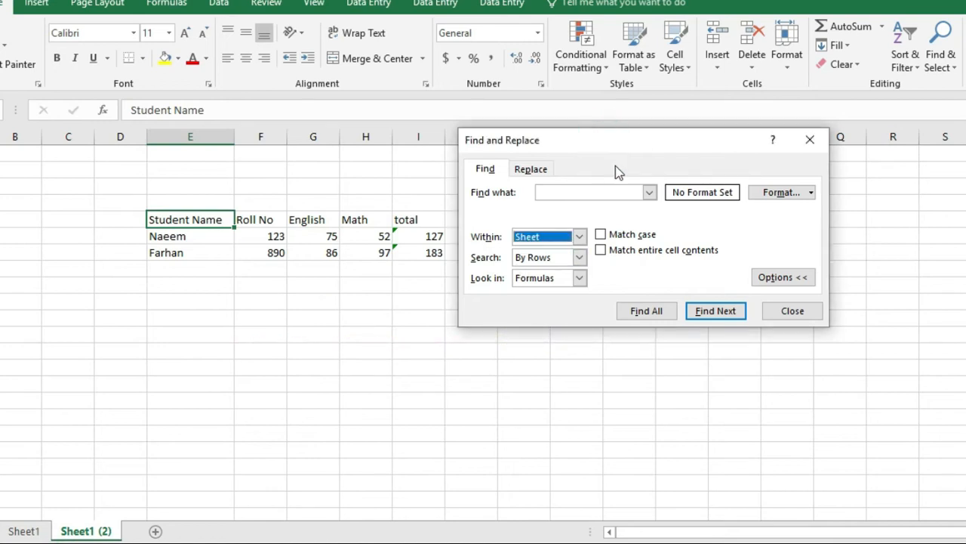
{"action": "left_click", "coordinate": [617, 194]}
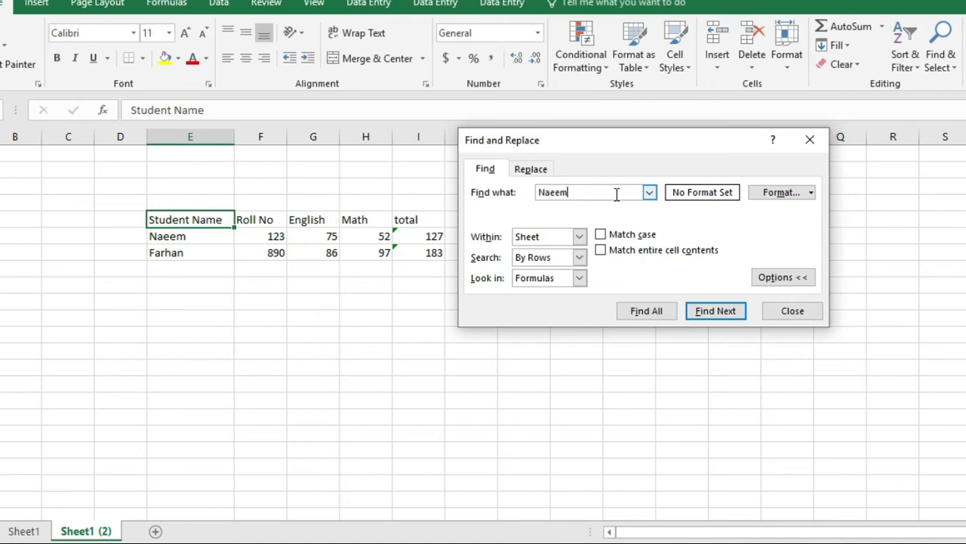
{"action": "left_click", "coordinate": [675, 320]}
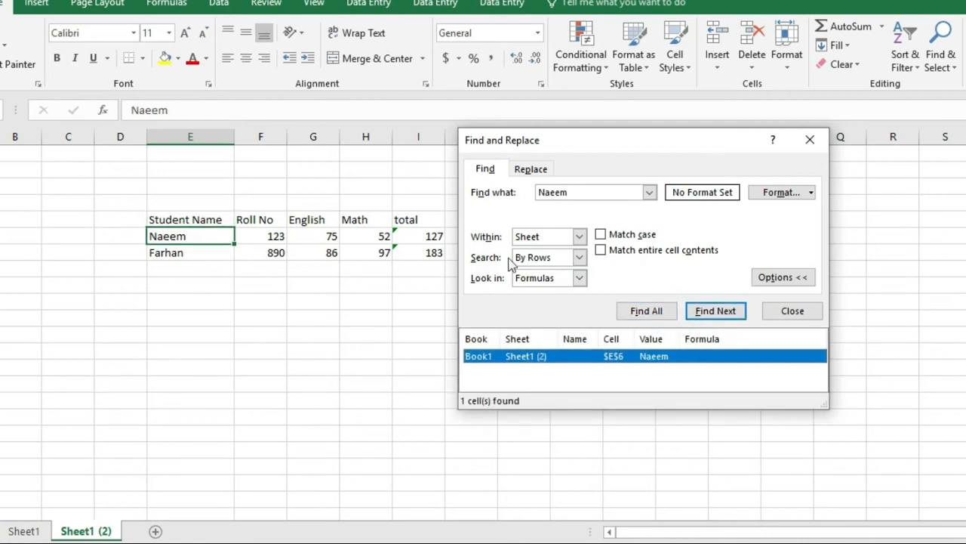
Find all occurrences of the first student's name within the whole workbook and go to the match on each sheet.
{"action": "left_click", "coordinate": [579, 238]}
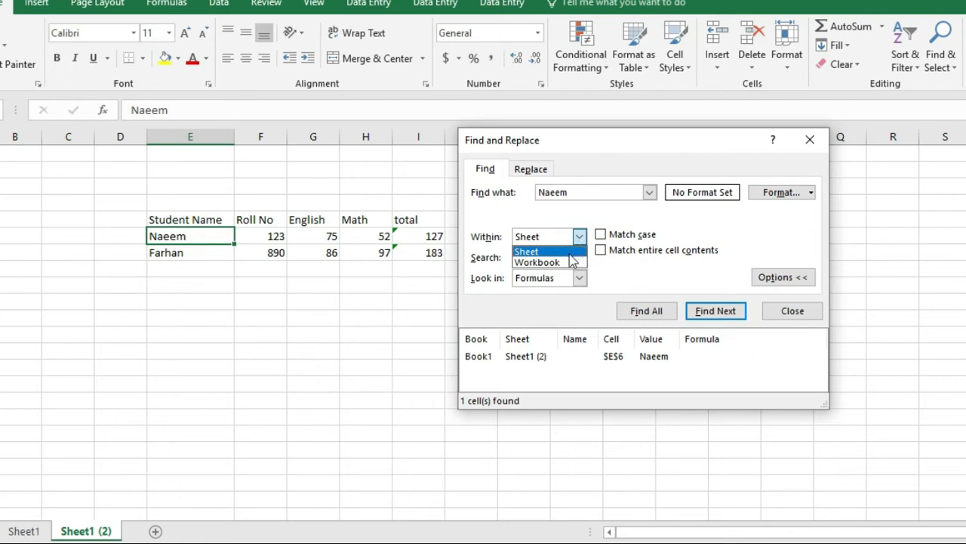
{"action": "left_click", "coordinate": [568, 263]}
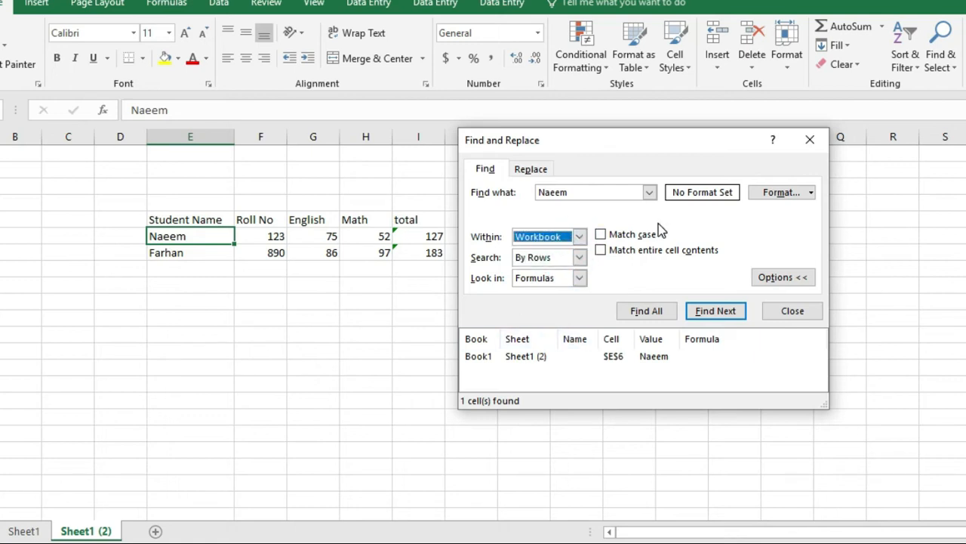
{"action": "left_click", "coordinate": [647, 311]}
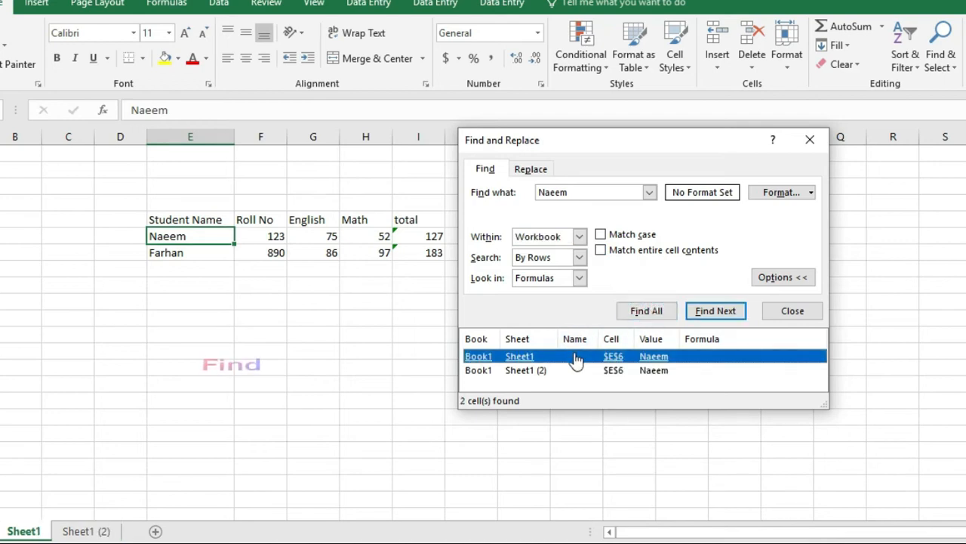
{"action": "left_click", "coordinate": [536, 372]}
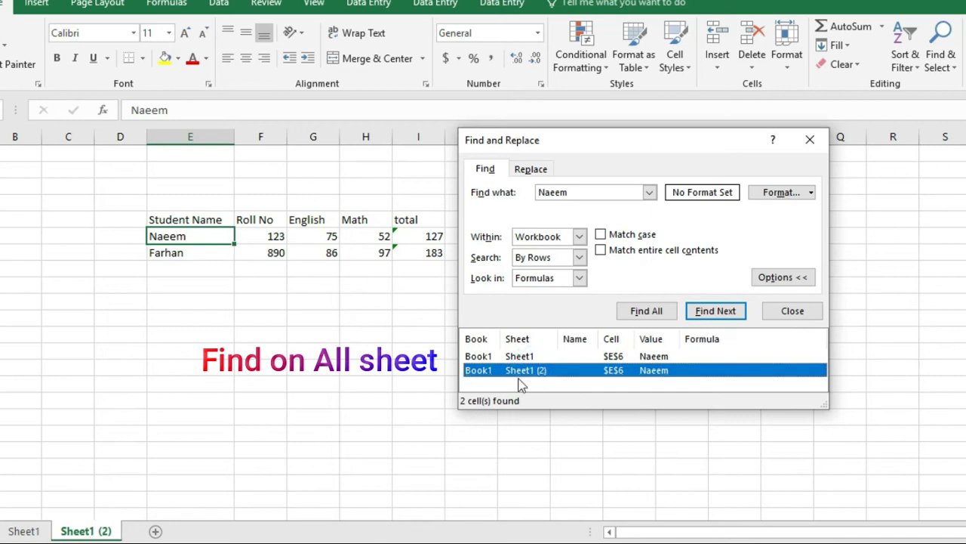
{"action": "left_click", "coordinate": [520, 357]}
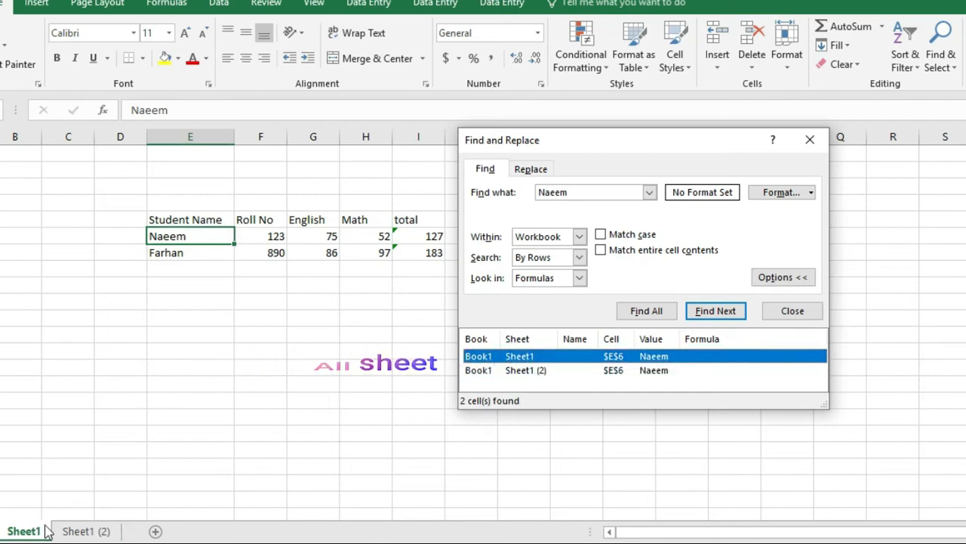
Look in Values instead of formulas and find the next match for the first student's name.
{"action": "left_click", "coordinate": [579, 278]}
{"action": "left_click", "coordinate": [559, 302]}
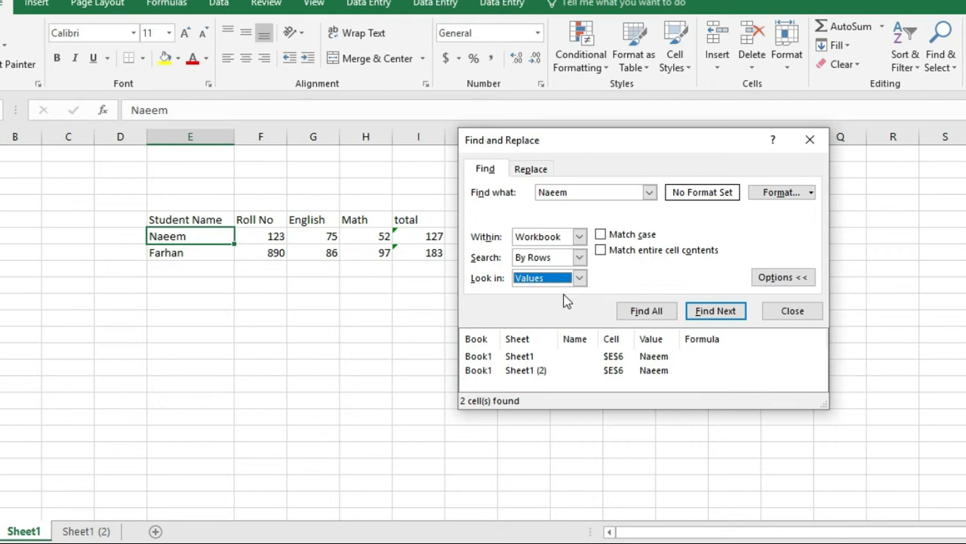
{"action": "left_click", "coordinate": [697, 314]}
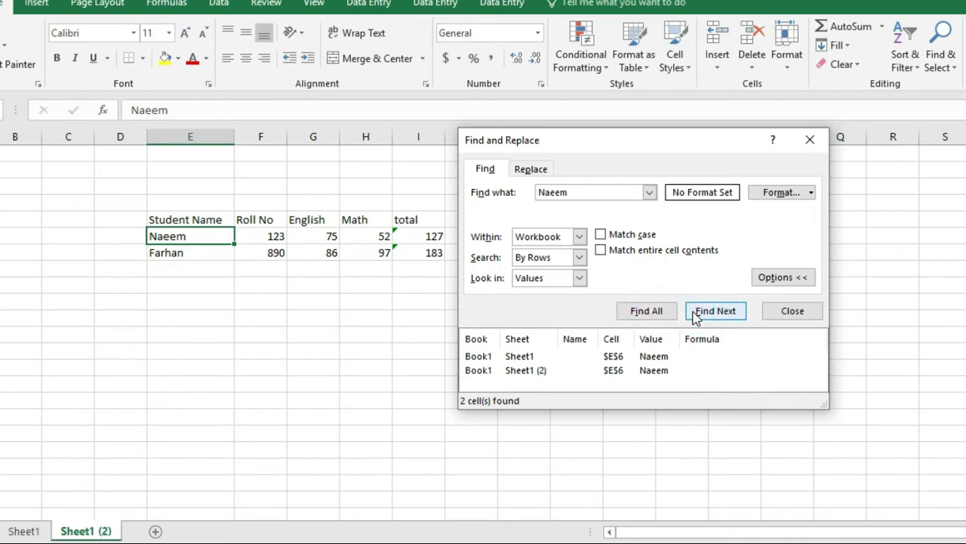
Find all cells containing "sum" within the sheet, looking in Formulas, and go to the second match.
{"action": "left_click", "coordinate": [577, 277]}
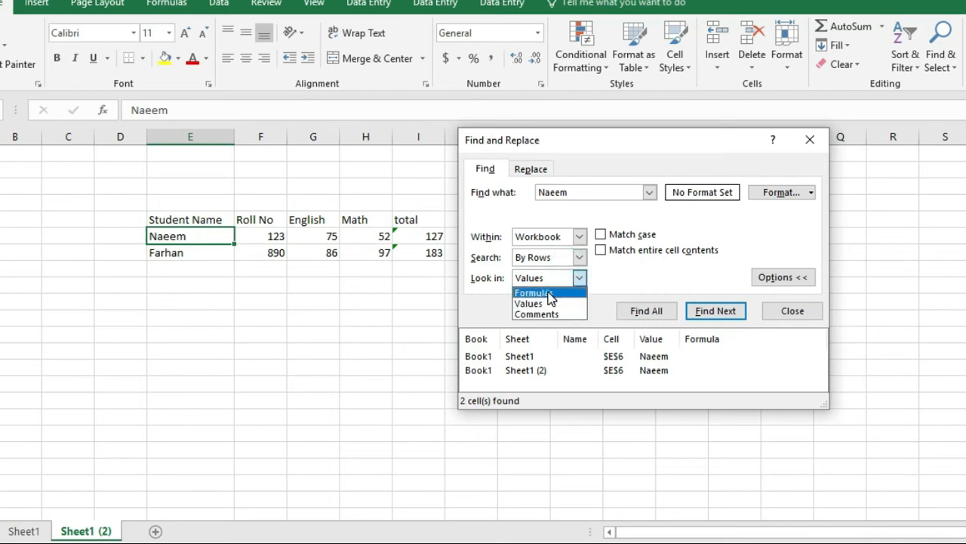
{"action": "left_click", "coordinate": [549, 296]}
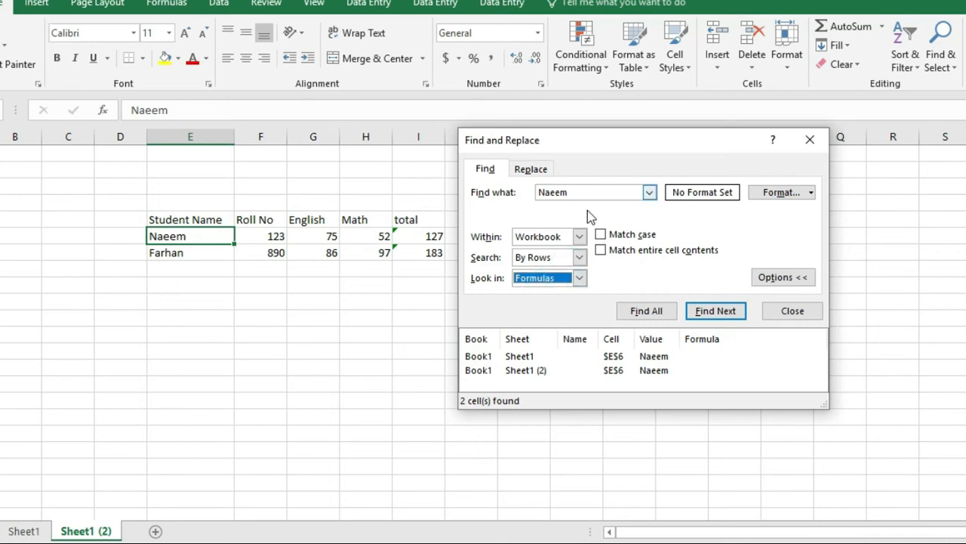
{"action": "left_click", "coordinate": [579, 237]}
{"action": "left_click", "coordinate": [549, 249]}
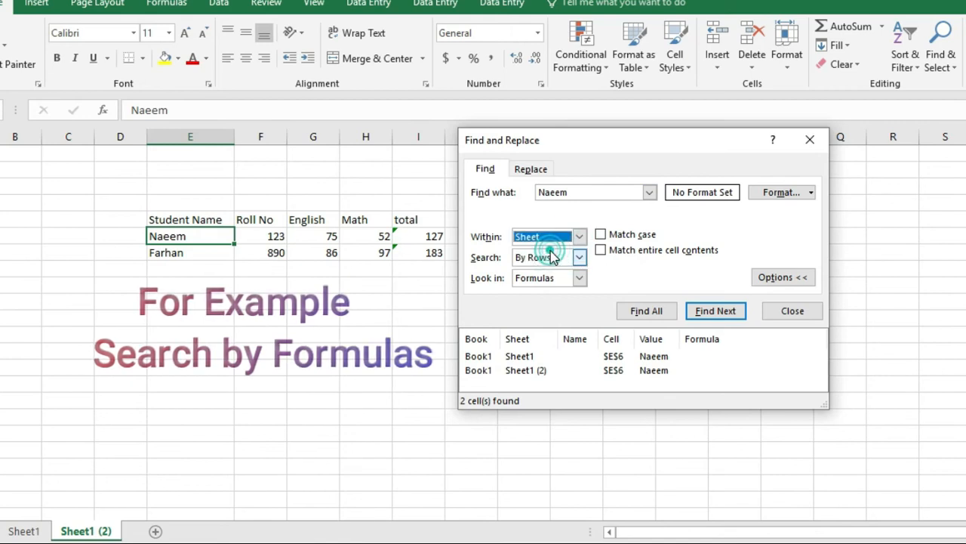
{"action": "double_click", "coordinate": [570, 191]}
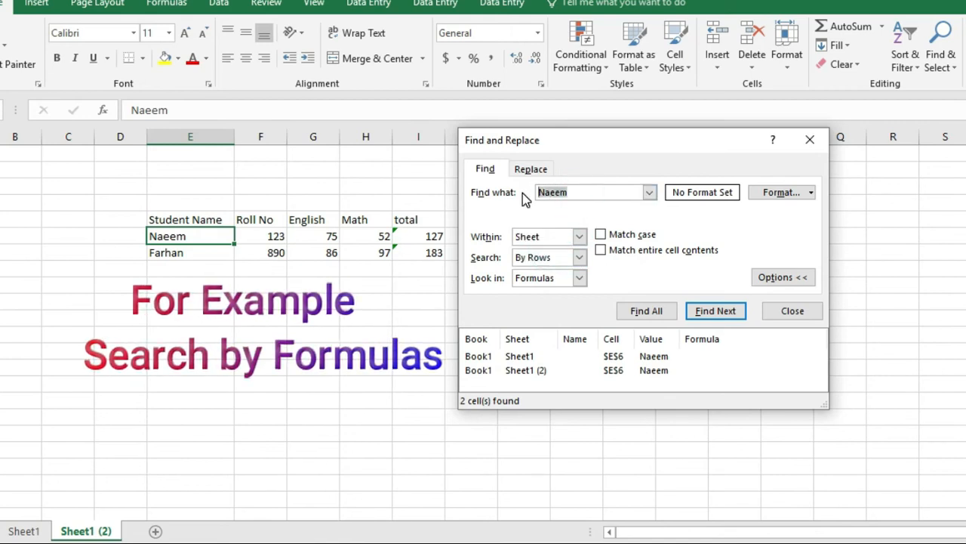
{"action": "type", "text": "sum"}
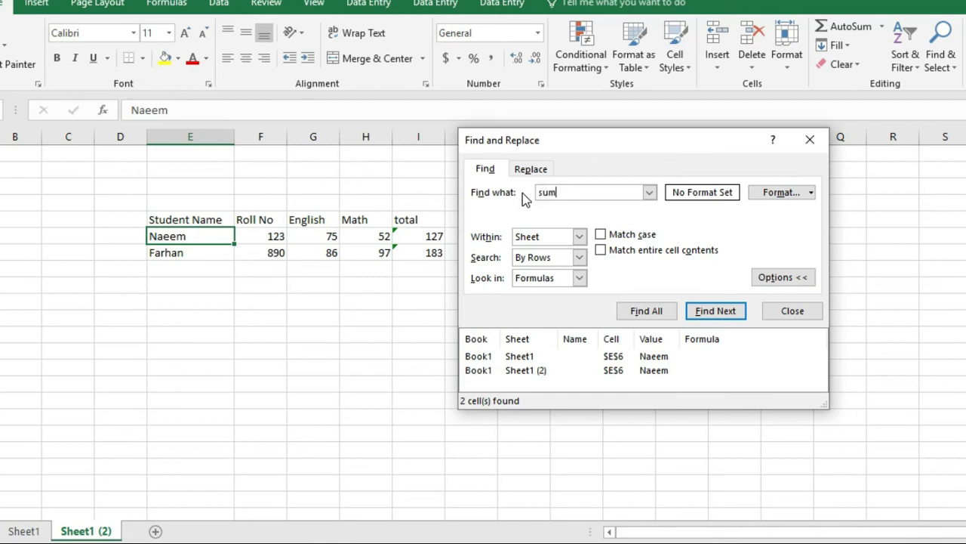
{"action": "key", "text": "Return"}
{"action": "left_click", "coordinate": [697, 314]}
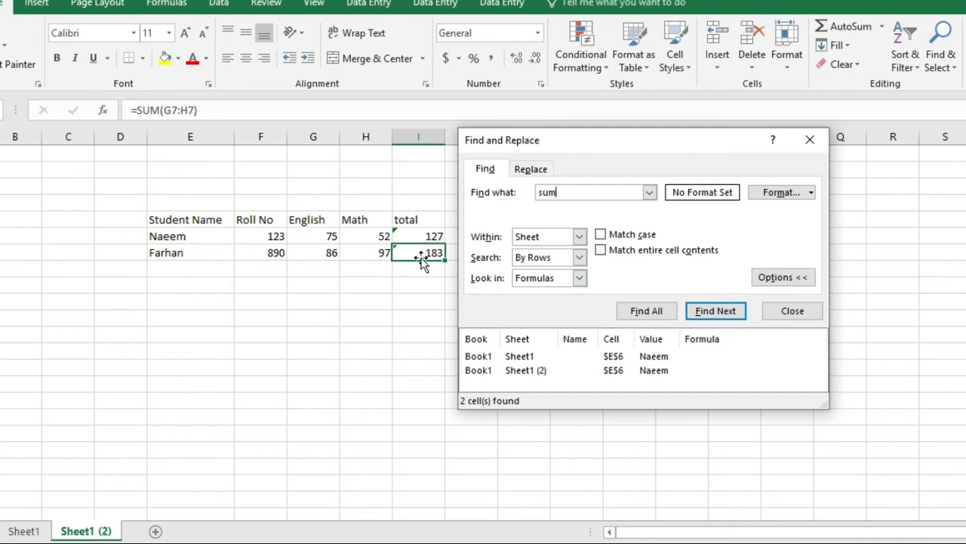
{"action": "left_click", "coordinate": [667, 315]}
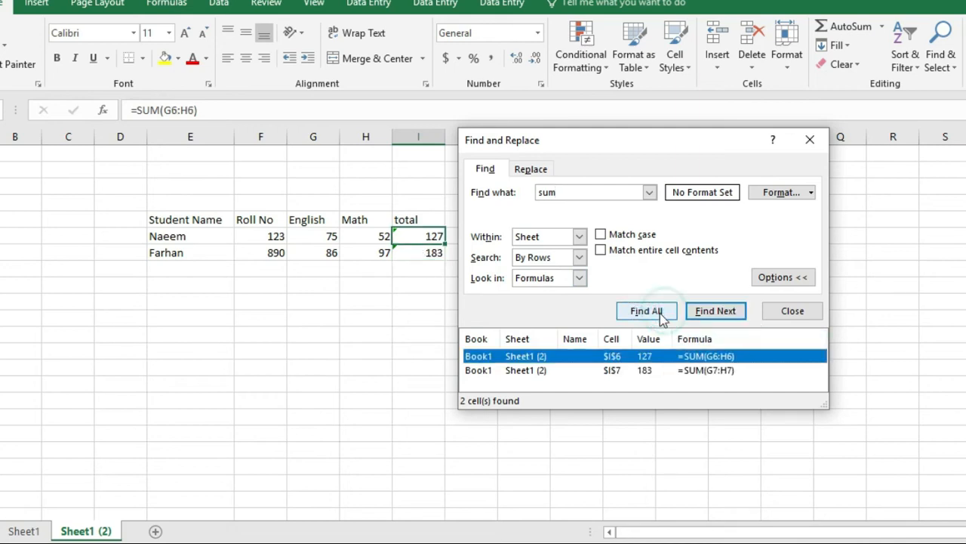
{"action": "left_click", "coordinate": [627, 376]}
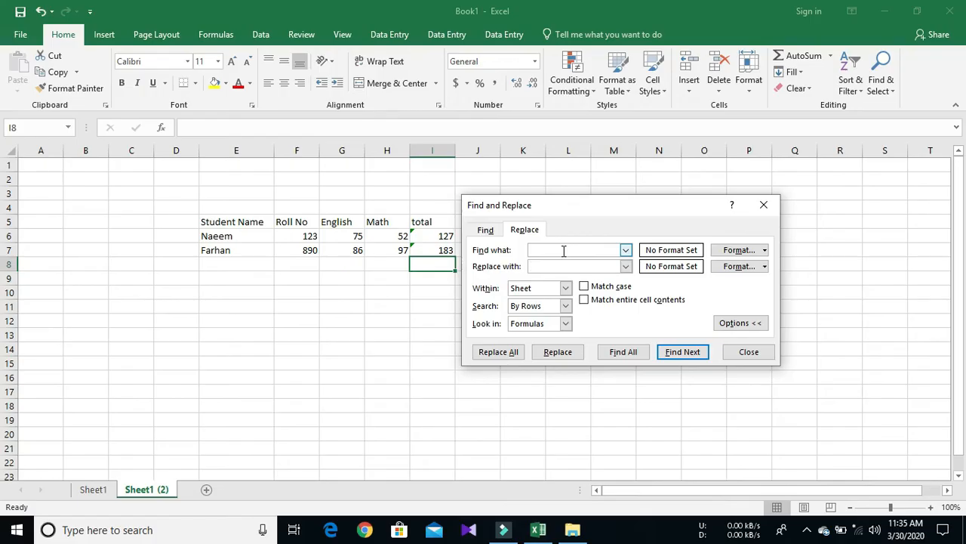
Replace all occurrences of the second student's name with a new name within the copied sheet only, and compare with Sheet1.
{"action": "left_click", "coordinate": [563, 251]}
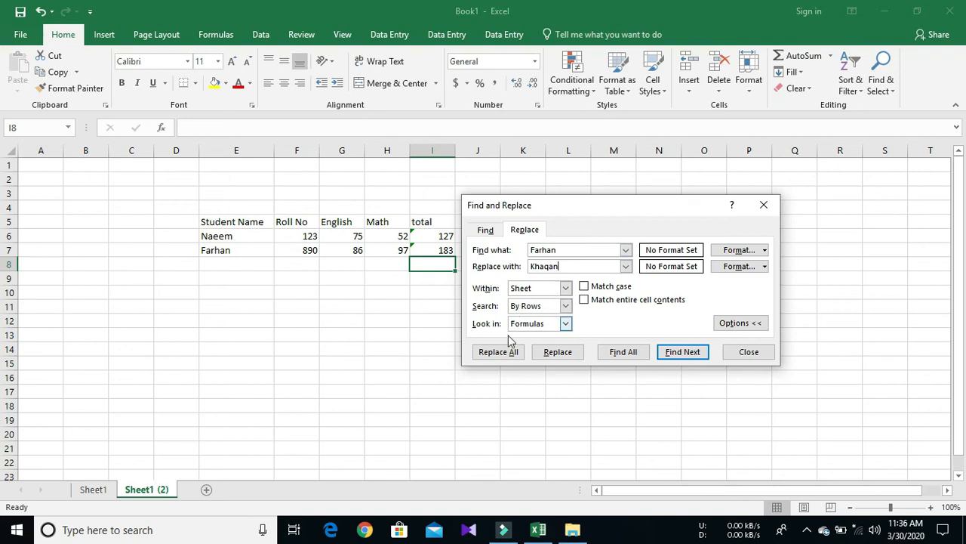
{"action": "left_click", "coordinate": [565, 289]}
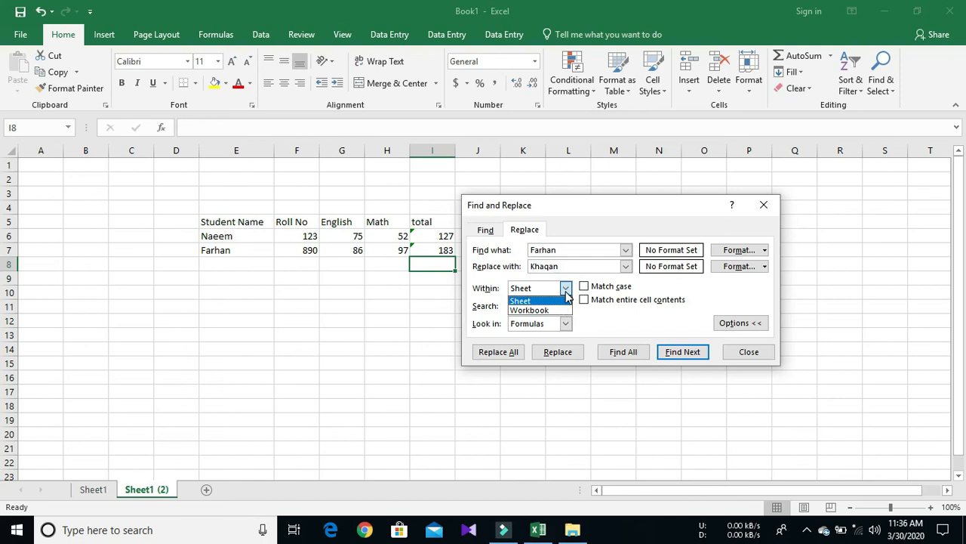
{"action": "left_click", "coordinate": [565, 288]}
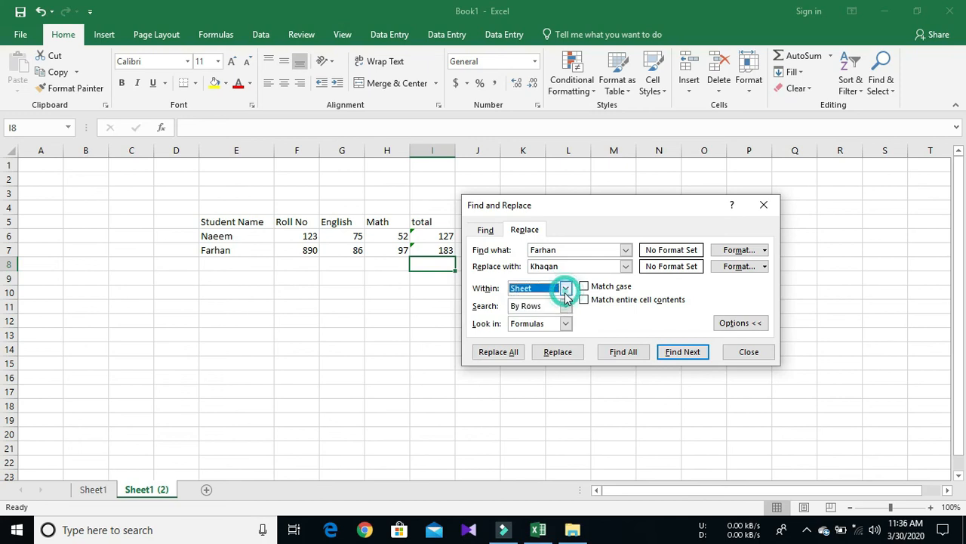
{"action": "left_click", "coordinate": [499, 352]}
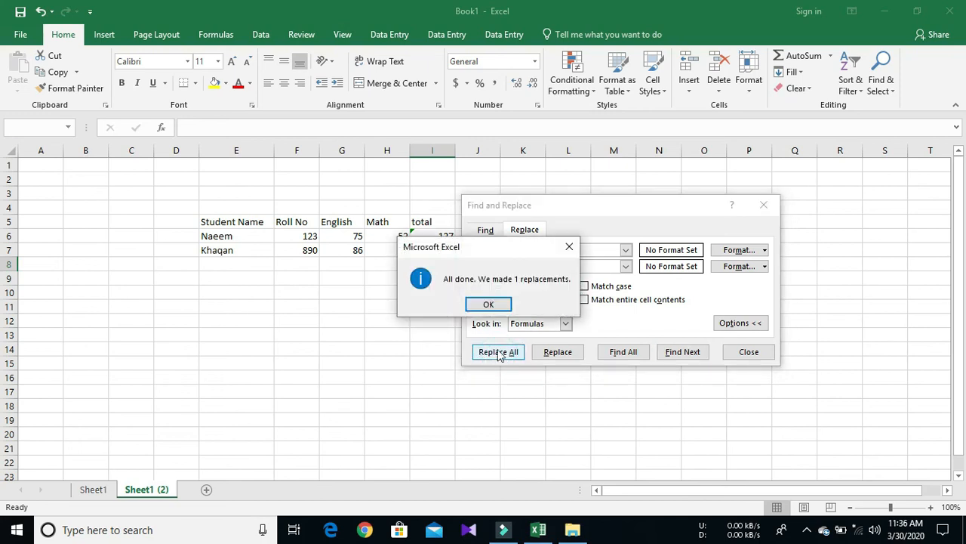
{"action": "left_click", "coordinate": [486, 304]}
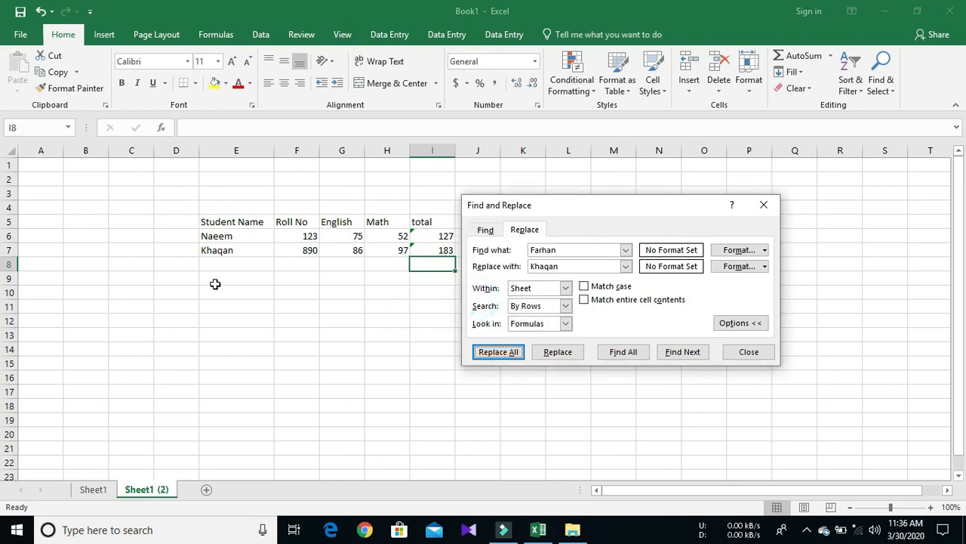
{"action": "left_click", "coordinate": [102, 491]}
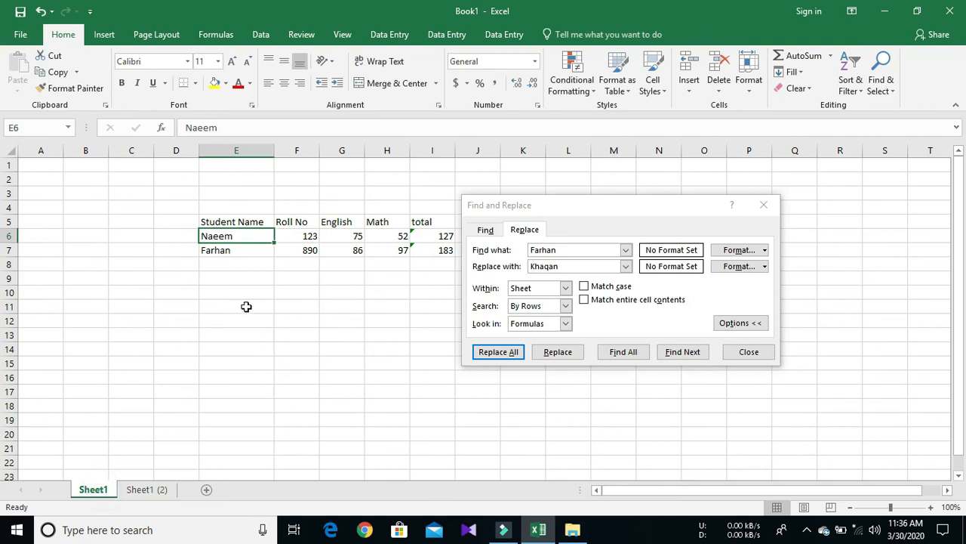
Set the replace scope to Workbook and re-enter the second student's original name in cell E7 of Sheet1 (2).
{"action": "left_click", "coordinate": [564, 288]}
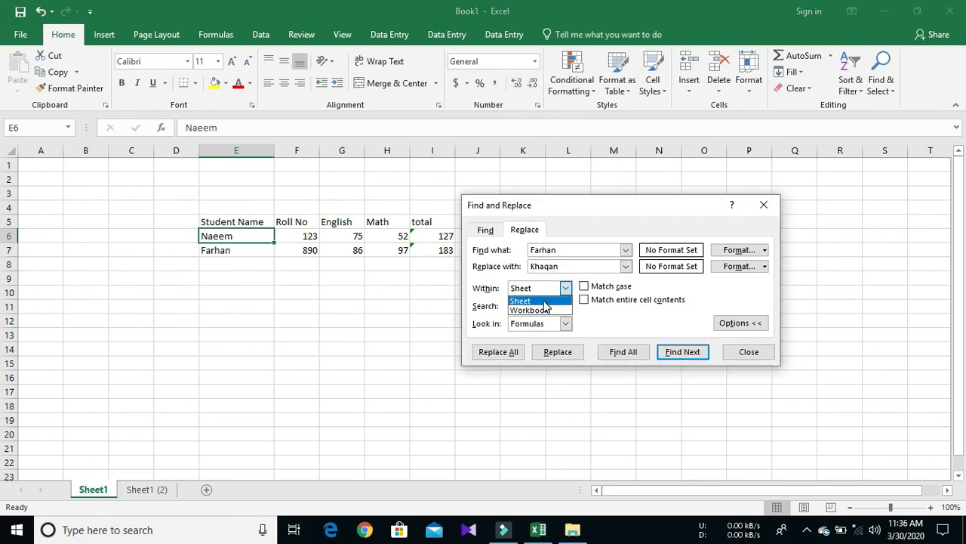
{"action": "left_click", "coordinate": [542, 309]}
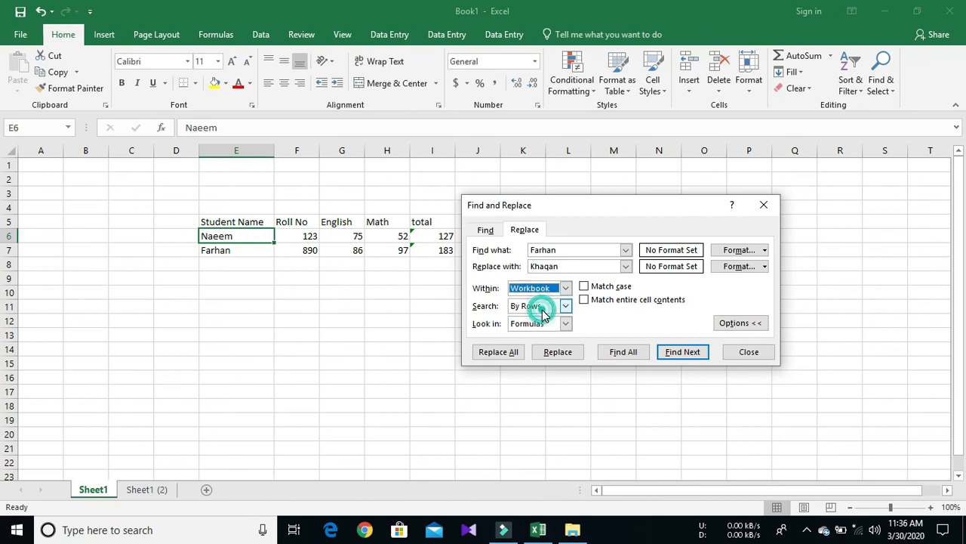
{"action": "left_click", "coordinate": [151, 489]}
{"action": "left_click", "coordinate": [233, 255]}
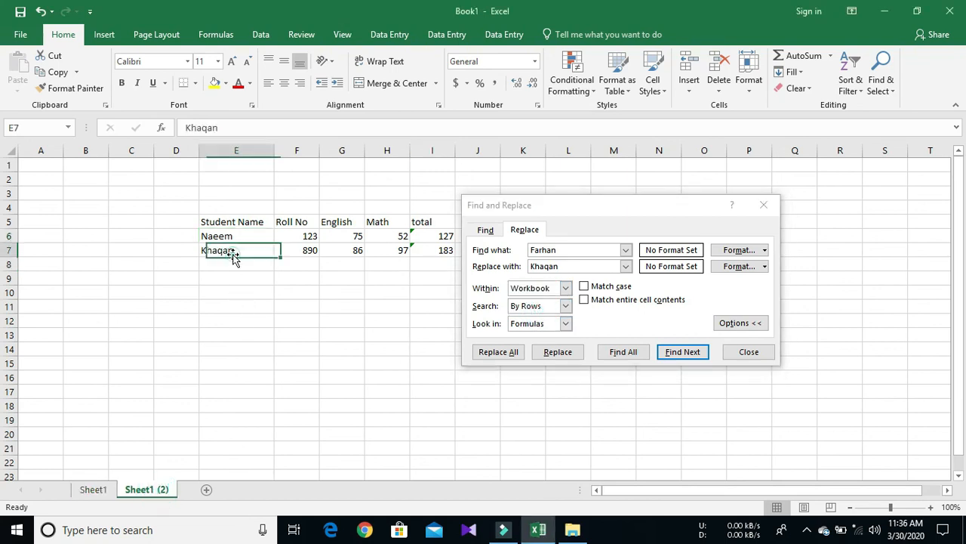
{"action": "type", "text": "Far"}
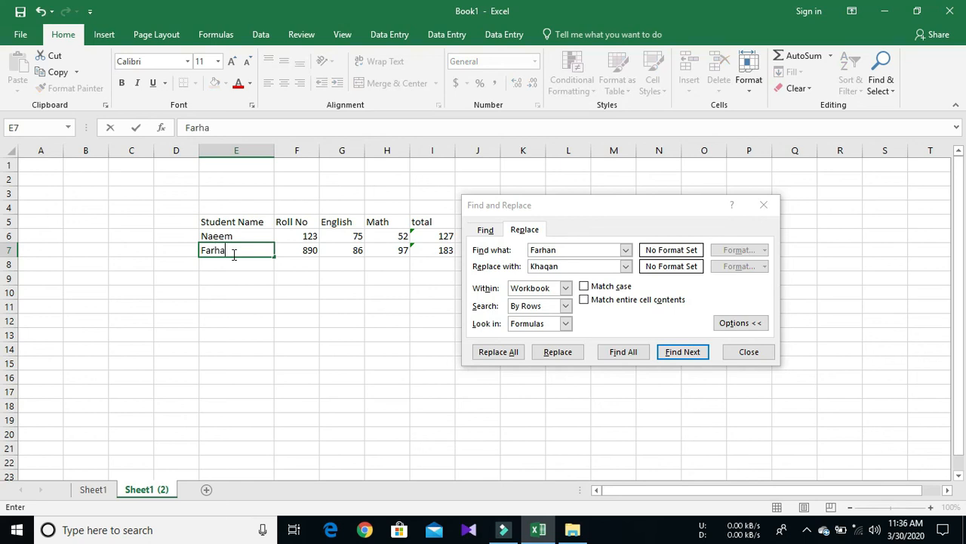
Replace all occurrences of the second student's original name with the new name throughout the workbook.
{"action": "left_click", "coordinate": [632, 207]}
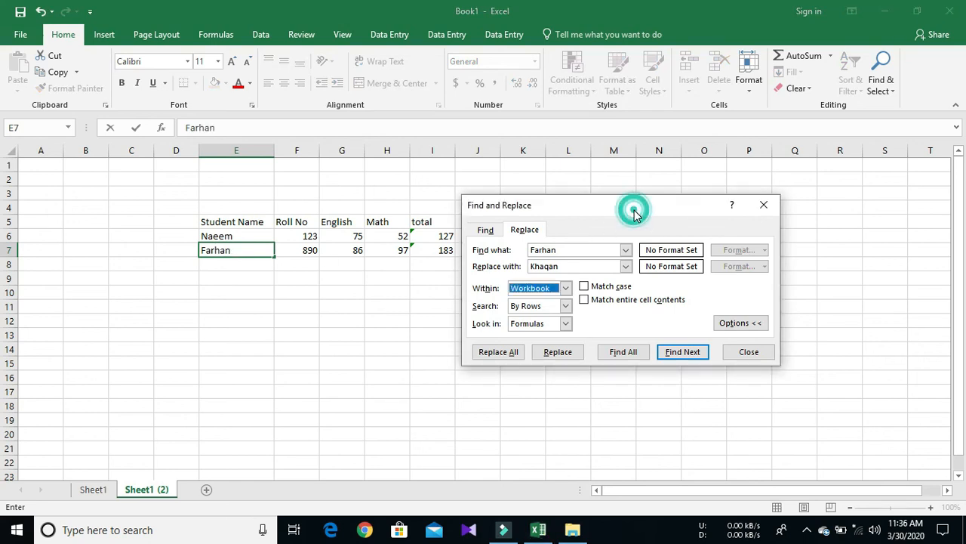
{"action": "left_click", "coordinate": [565, 287]}
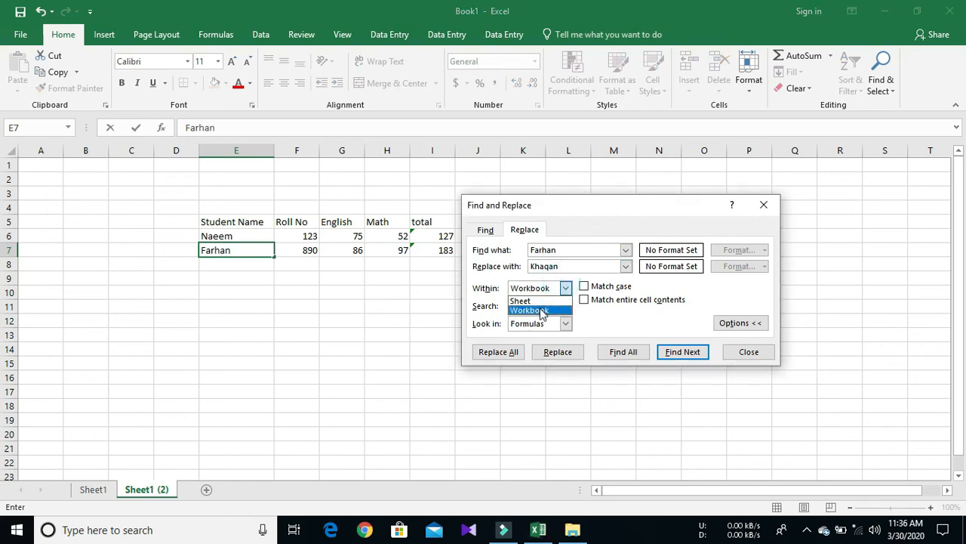
{"action": "left_click", "coordinate": [529, 309]}
{"action": "left_click", "coordinate": [517, 352]}
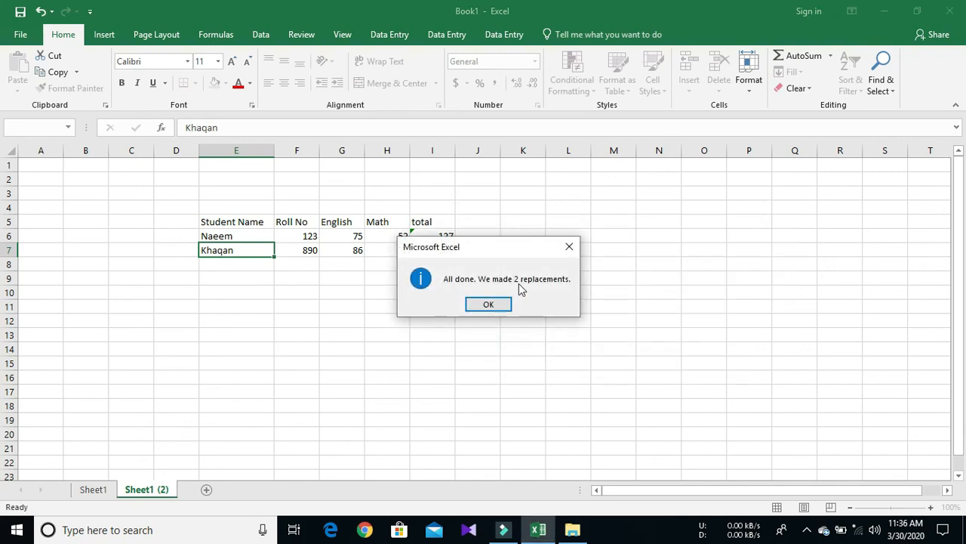
{"action": "left_click", "coordinate": [488, 304]}
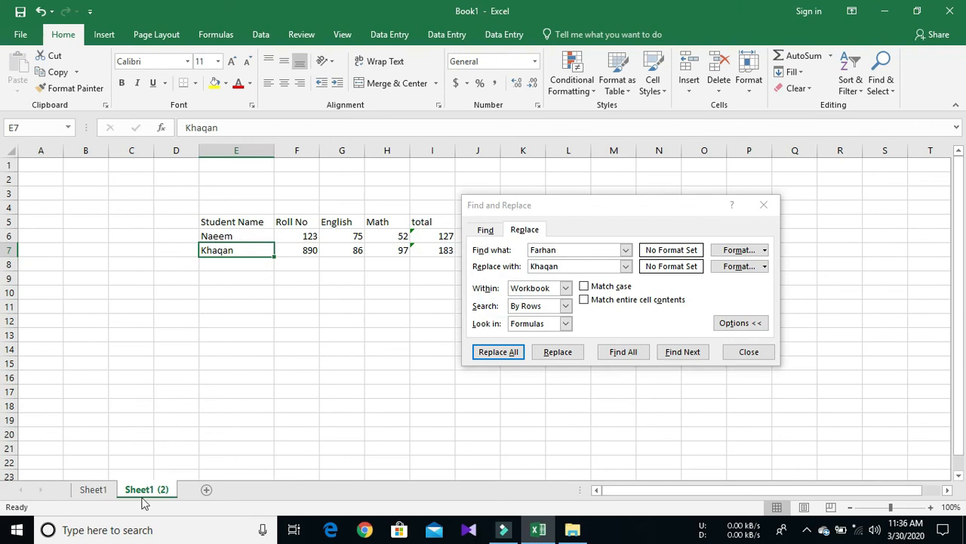
Check the second student's name on Sheet1 and show the desktop.
{"action": "left_click", "coordinate": [104, 491]}
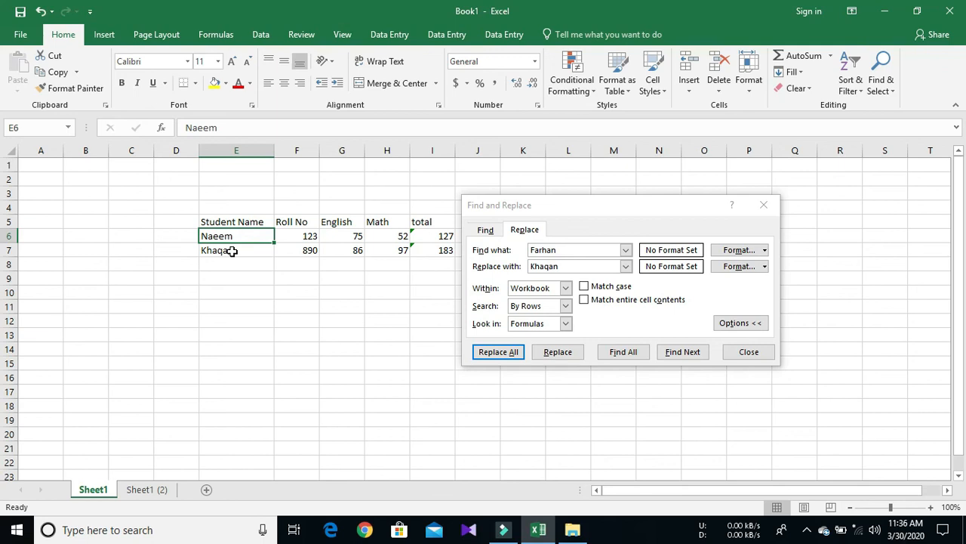
{"action": "key", "text": "super+d"}
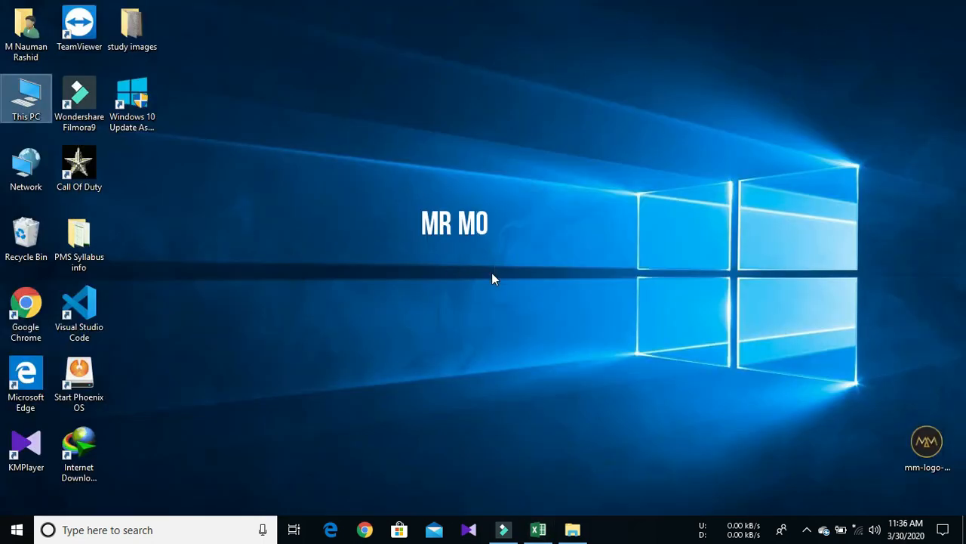